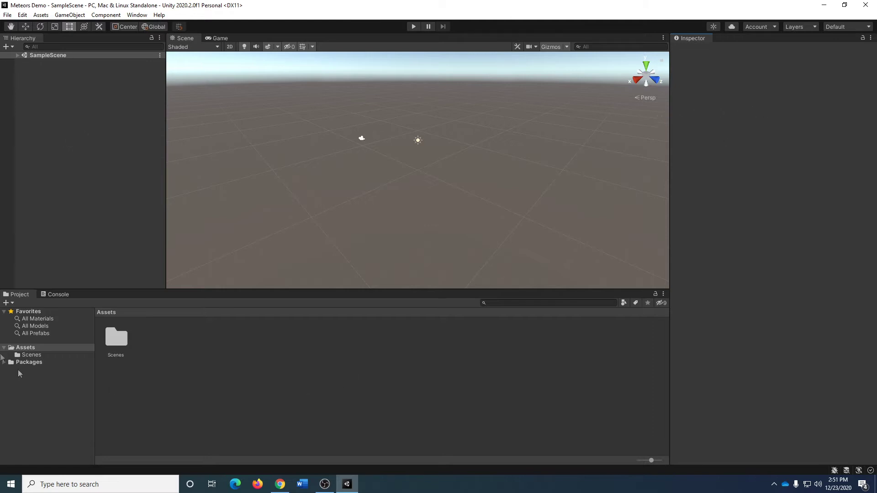
pyautogui.click(61, 296)
pyautogui.click(20, 294)
# Switch to Chrome and search the Unity Asset Store for "bolt".
pyautogui.click(280, 484)
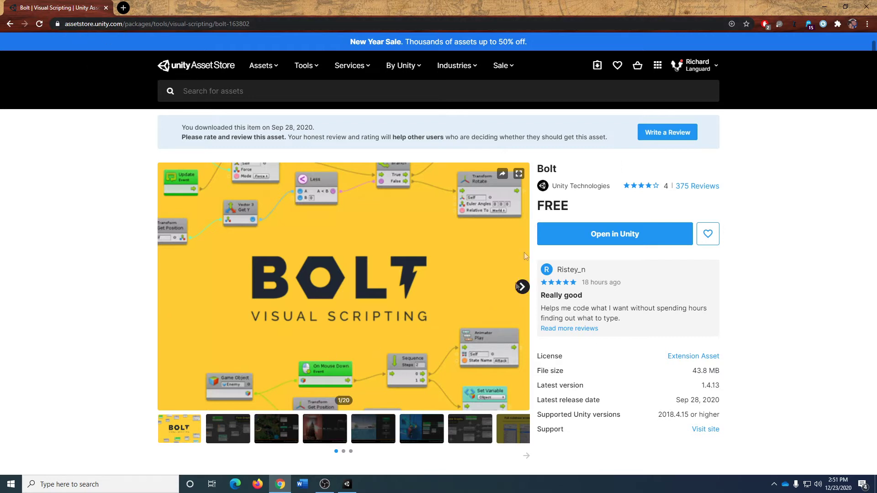
pyautogui.click(289, 96)
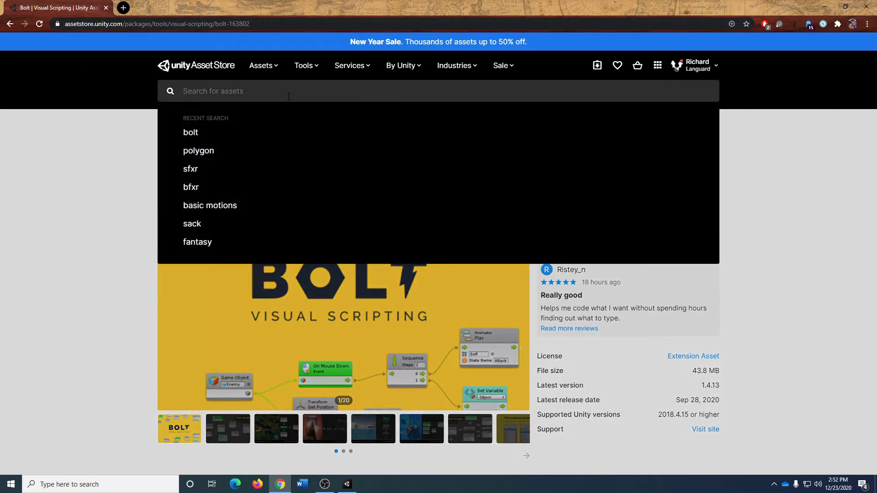
pyautogui.write('bolt')
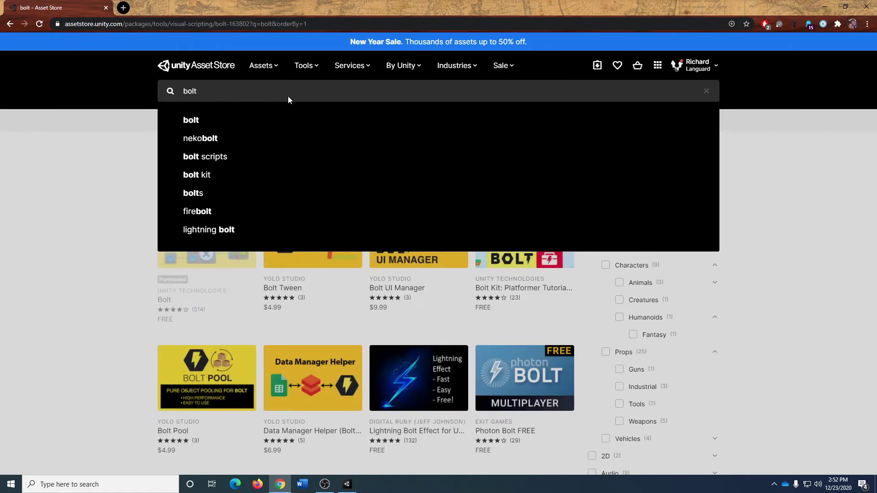
pyautogui.press('Return')
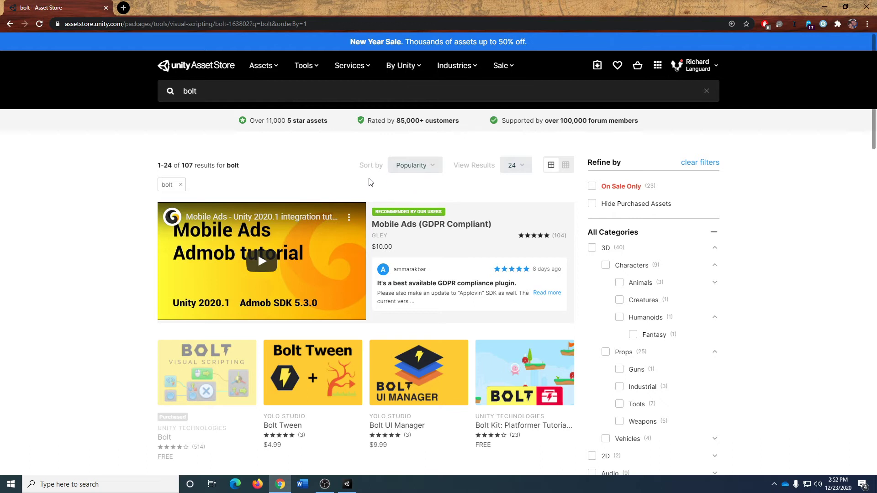
# Open the asset page of the free Bolt package by Unity Technologies and choose to open it in Unity.
pyautogui.scroll(-1, 370, 182)
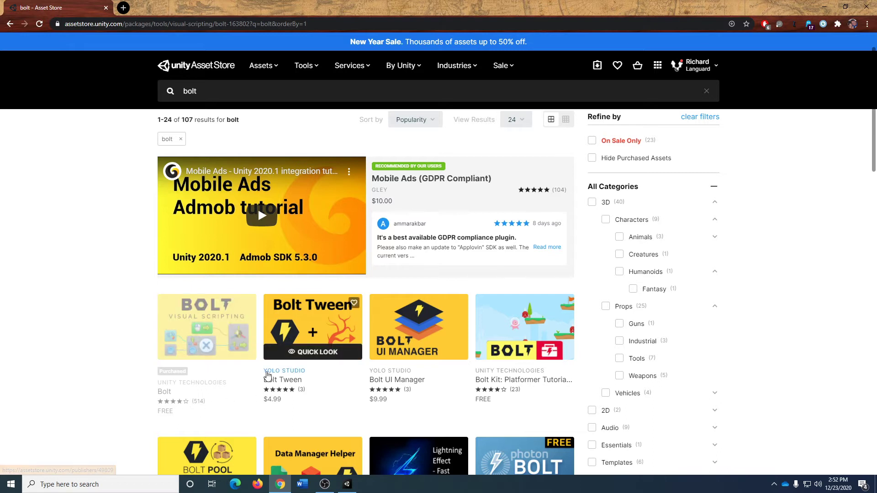
pyautogui.scroll(-1, 274, 375)
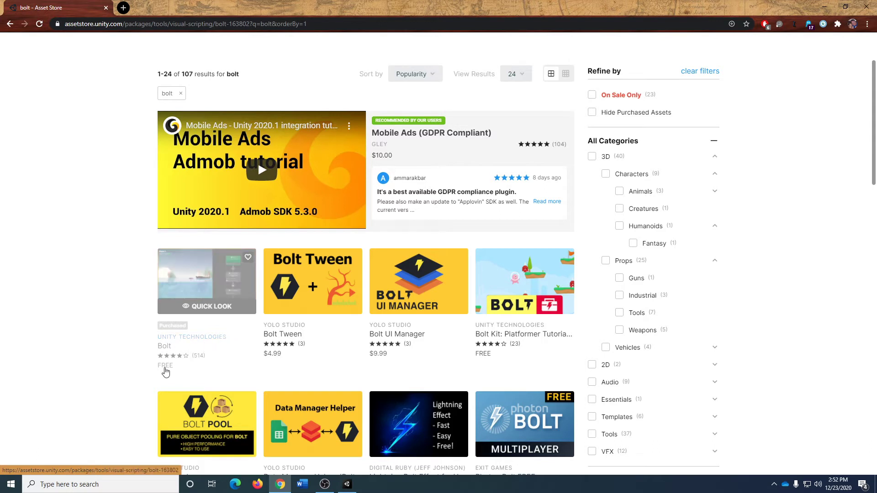
pyautogui.click(189, 281)
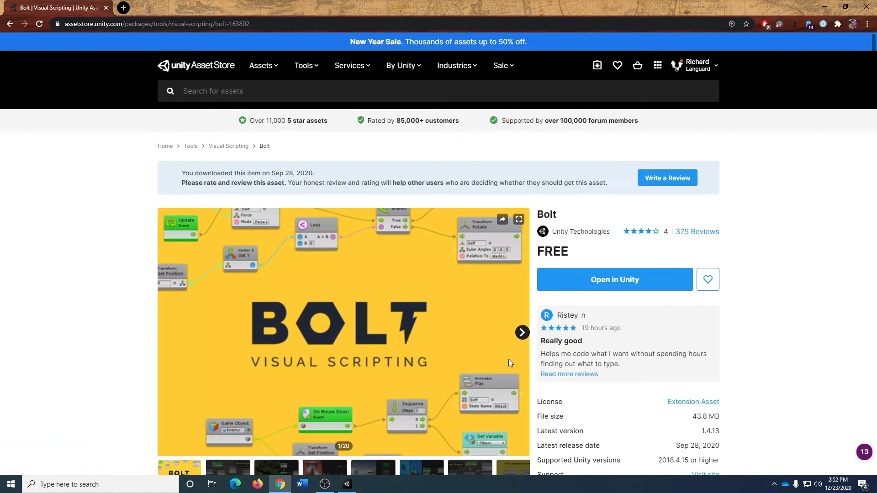
pyautogui.click(595, 279)
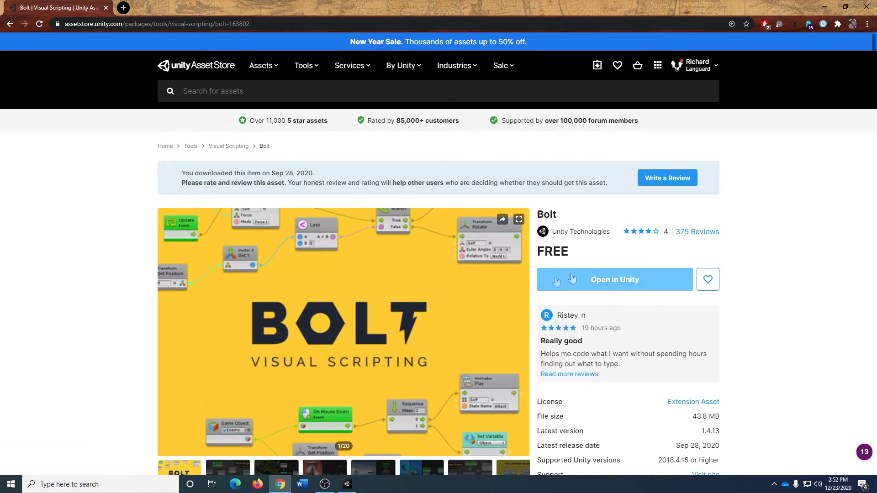
pyautogui.click(579, 278)
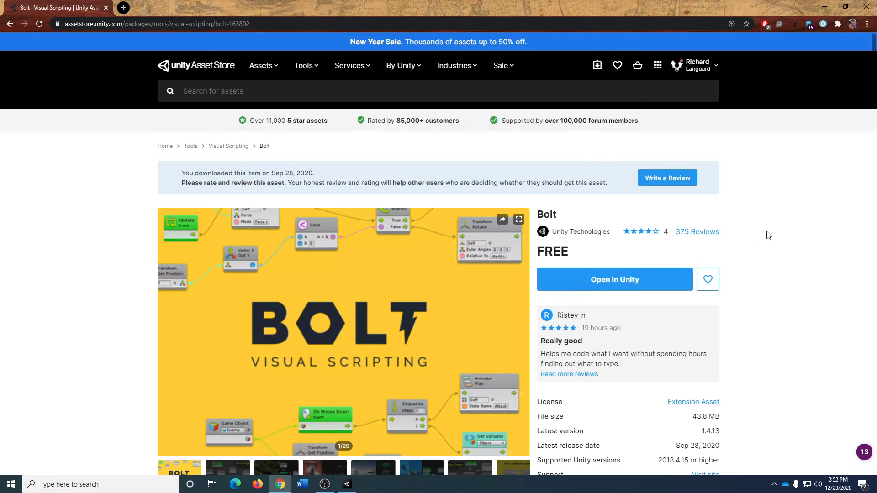
pyautogui.click(623, 284)
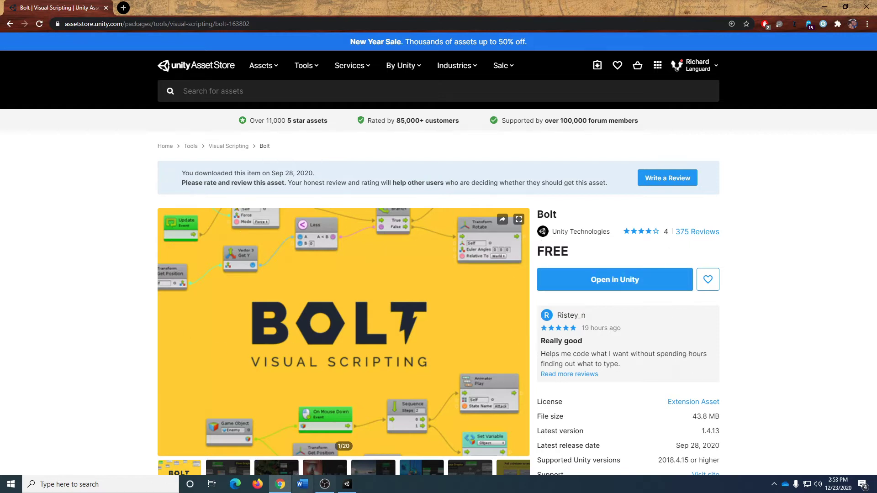
# Switch back to Unity, open the Package Manager and dock it beside the Scene and Game views.
pyautogui.click(350, 486)
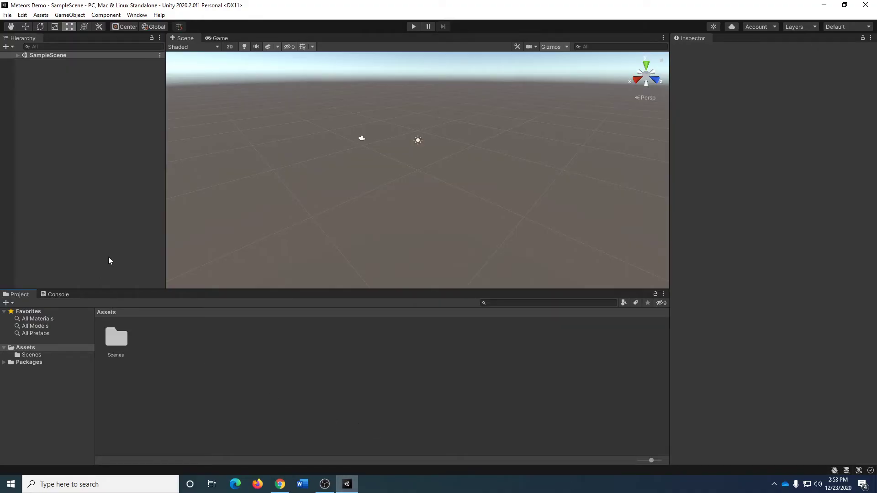
pyautogui.click(134, 16)
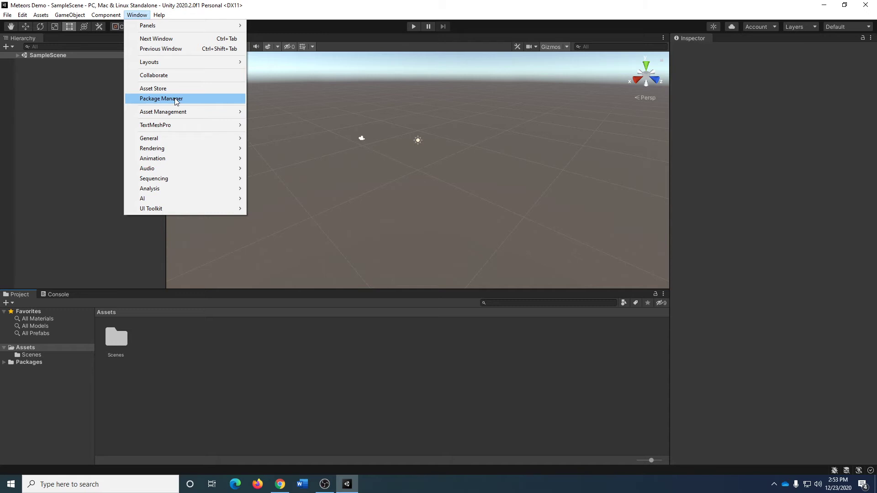
pyautogui.click(209, 102)
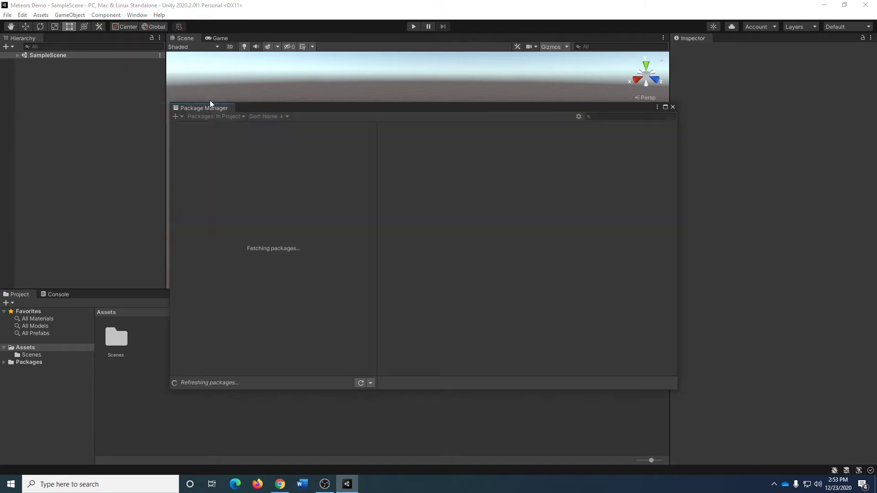
pyautogui.moveTo(201, 109); pyautogui.dragTo(251, 48)
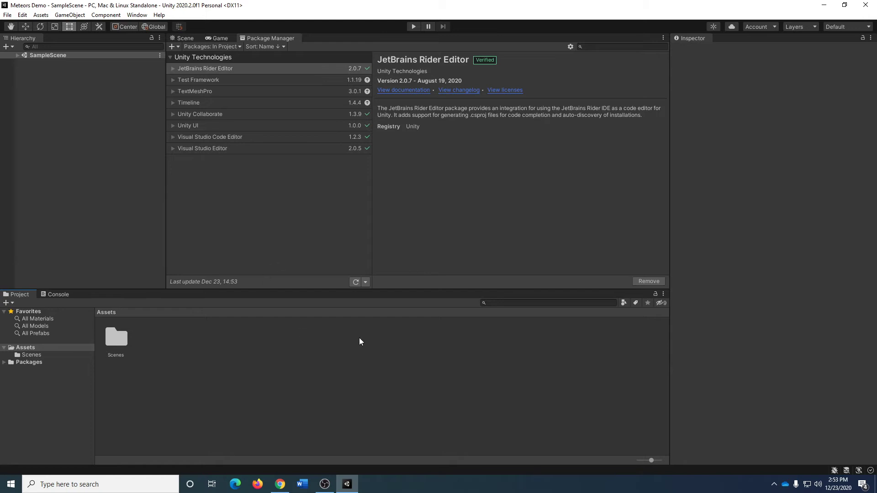
# Show the My Assets packages in the Package Manager and search them for "bolt".
pyautogui.click(216, 47)
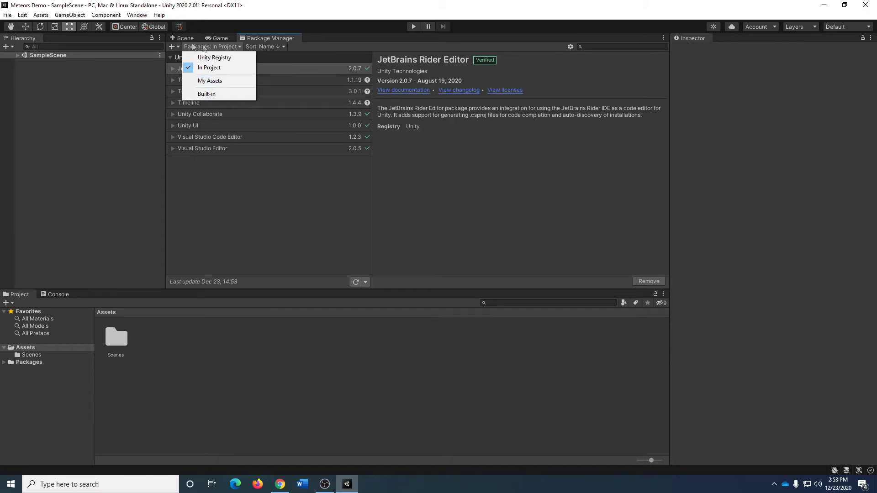
pyautogui.click(221, 82)
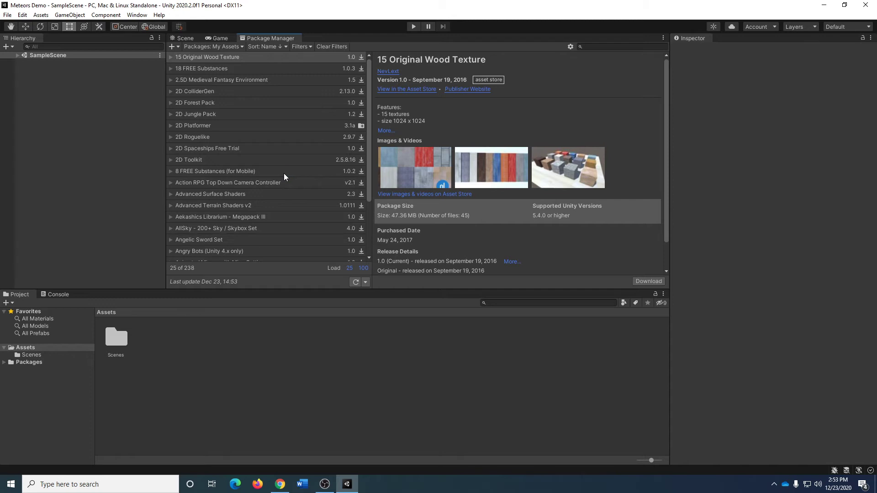
pyautogui.click(629, 46)
pyautogui.write('bolt')
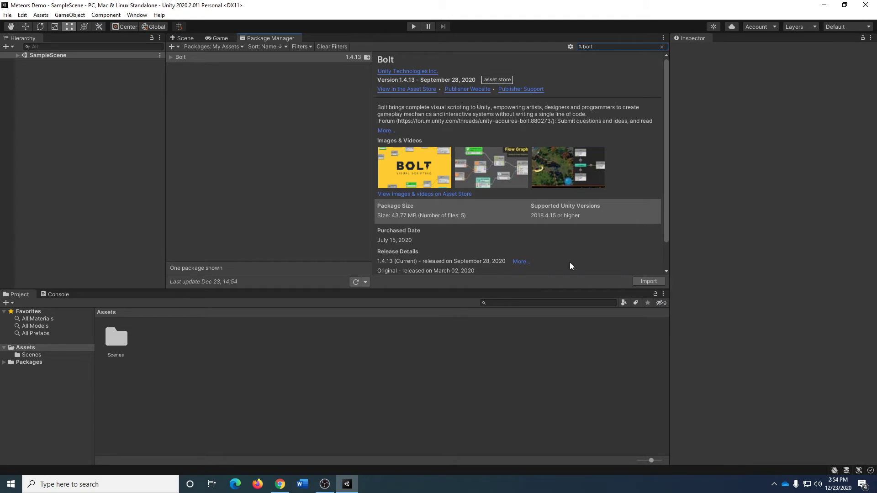
# Import the Bolt package into the project with all of its files included.
pyautogui.click(649, 281)
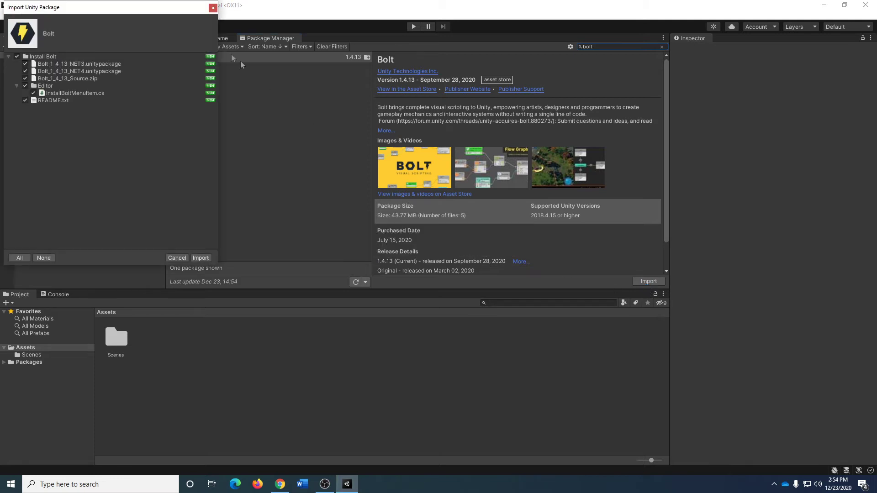
pyautogui.moveTo(135, 11); pyautogui.dragTo(421, 86)
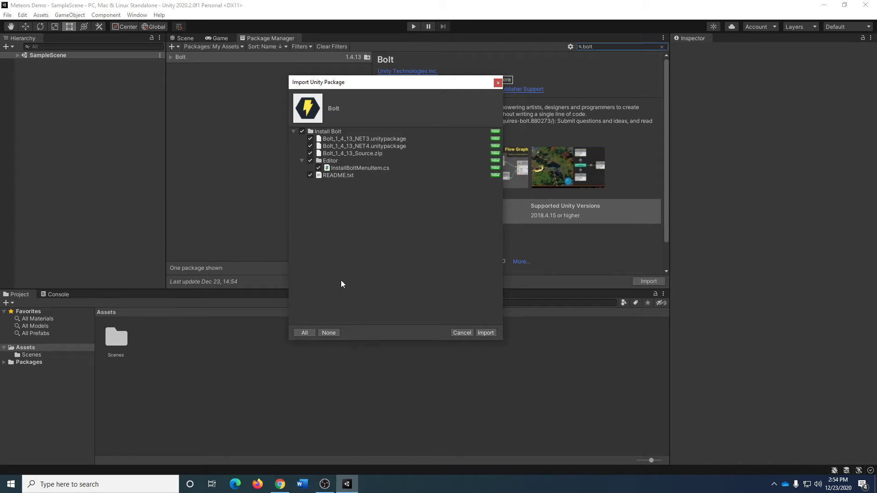
pyautogui.click(485, 333)
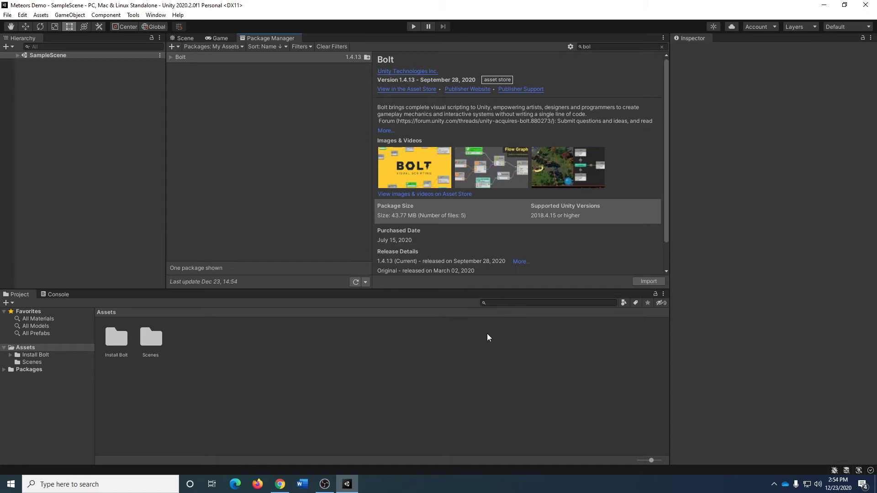
# Open the Install Bolt folder, display its contents as a list and select the Bolt_1_4_13_NET4 package.
pyautogui.click(114, 344)
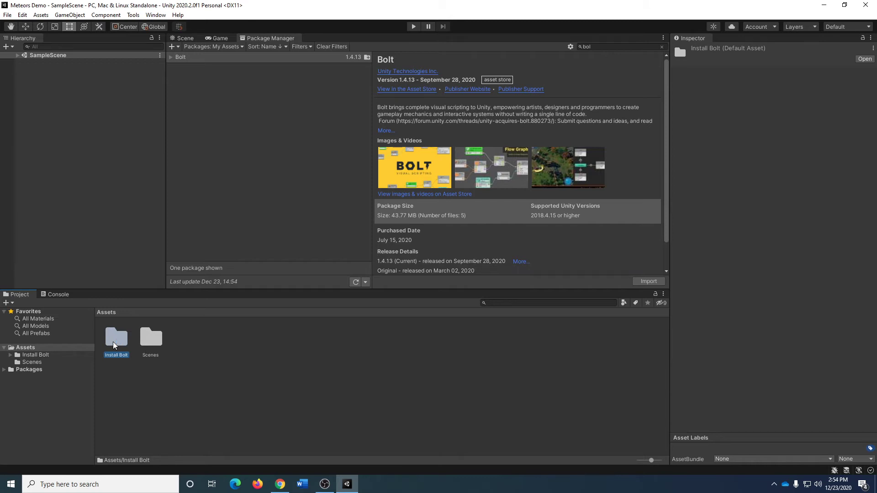
pyautogui.doubleClick(114, 345)
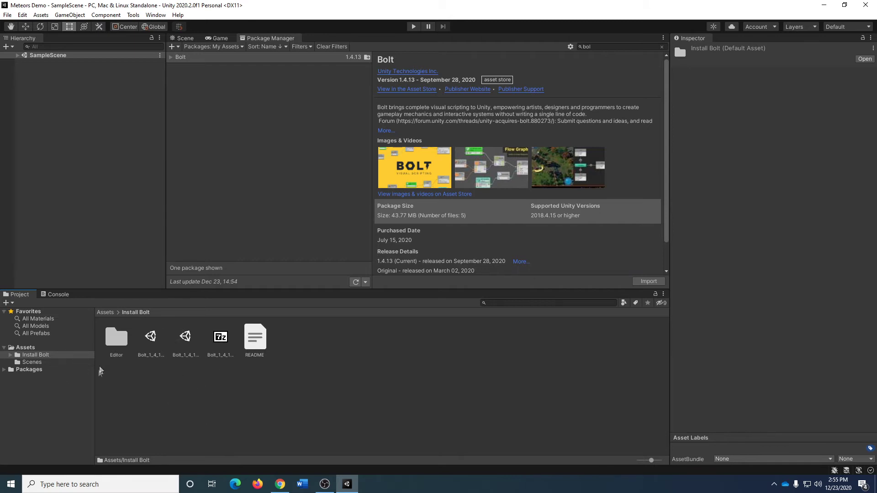
pyautogui.moveTo(651, 461); pyautogui.dragTo(615, 460)
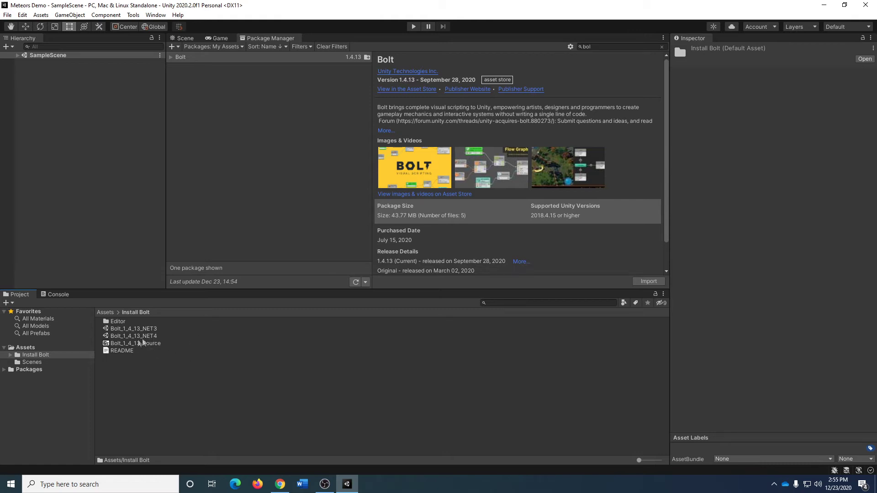
pyautogui.click(140, 337)
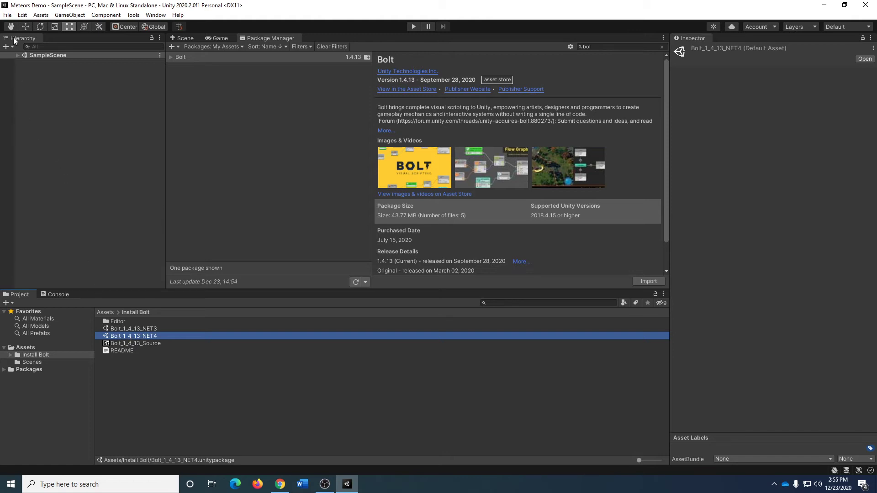
# Open the Project Settings, dock them beside the Package Manager and show the Player category.
pyautogui.click(20, 18)
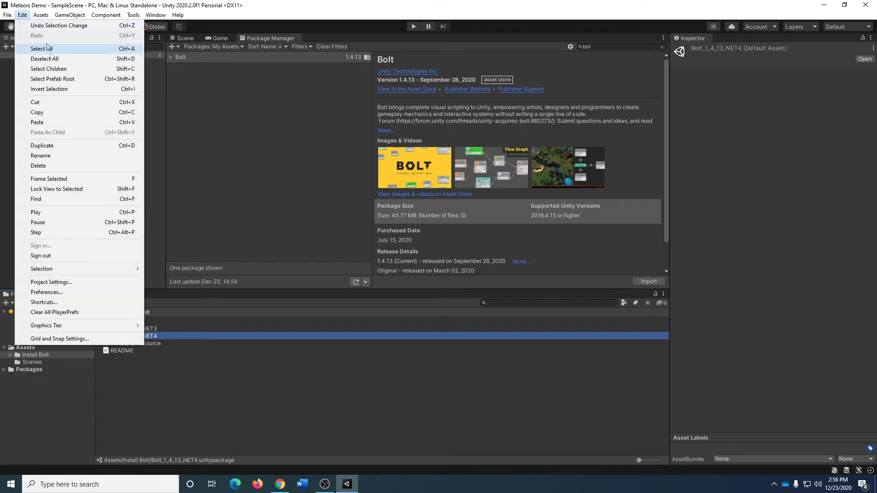
pyautogui.click(107, 282)
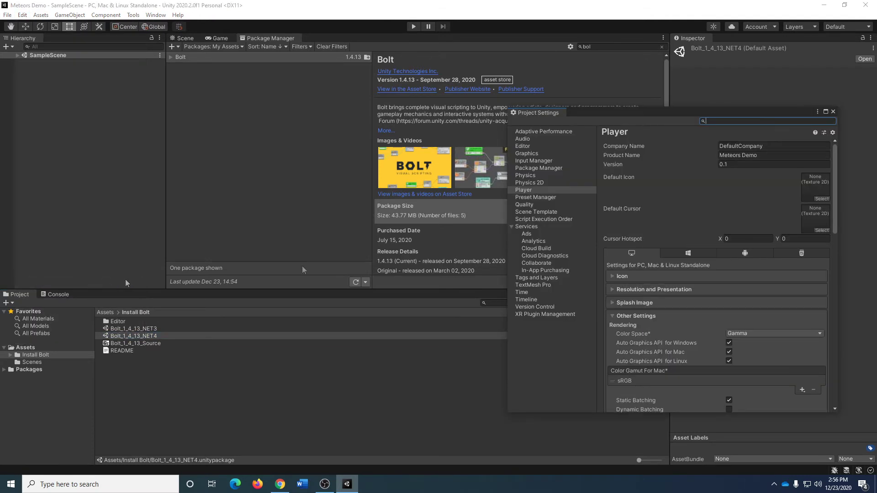
pyautogui.moveTo(530, 111); pyautogui.dragTo(392, 45)
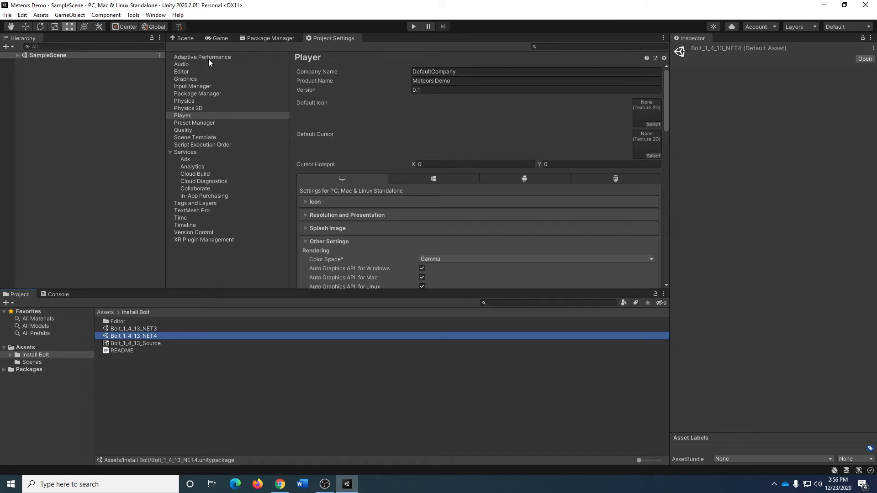
pyautogui.click(180, 117)
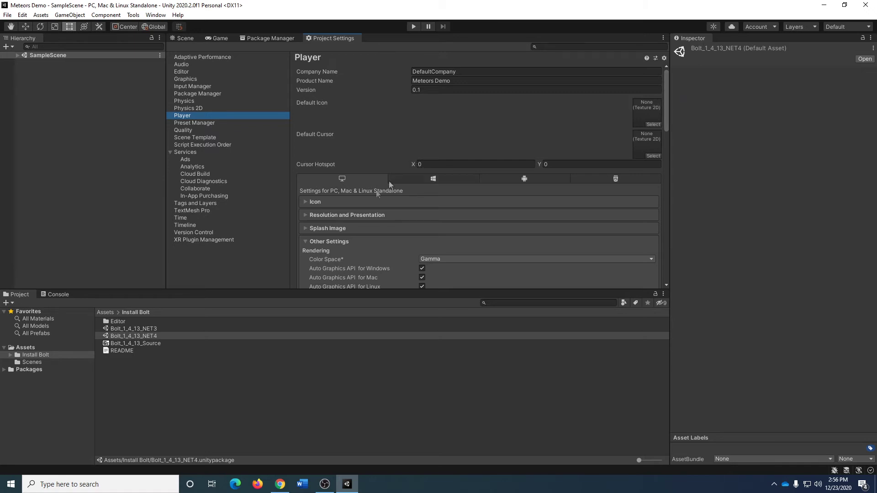
# Examine the Api Compatibility Level in the Configuration section of the Player's Other Settings.
pyautogui.moveTo(665, 122); pyautogui.dragTo(667, 287)
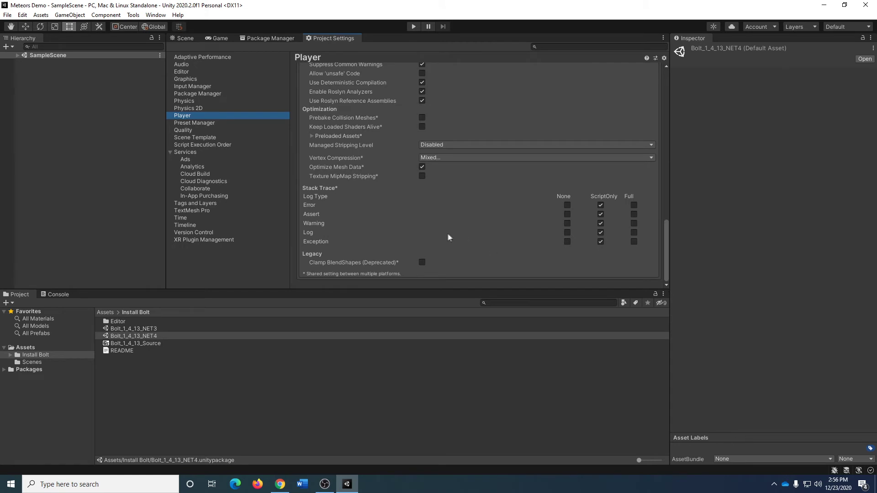
pyautogui.scroll(3, 449, 237)
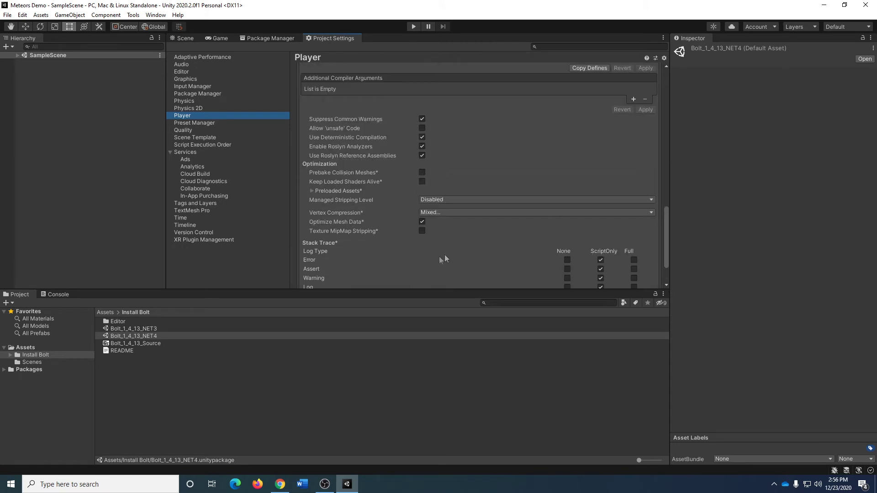
pyautogui.scroll(-3, 484, 247)
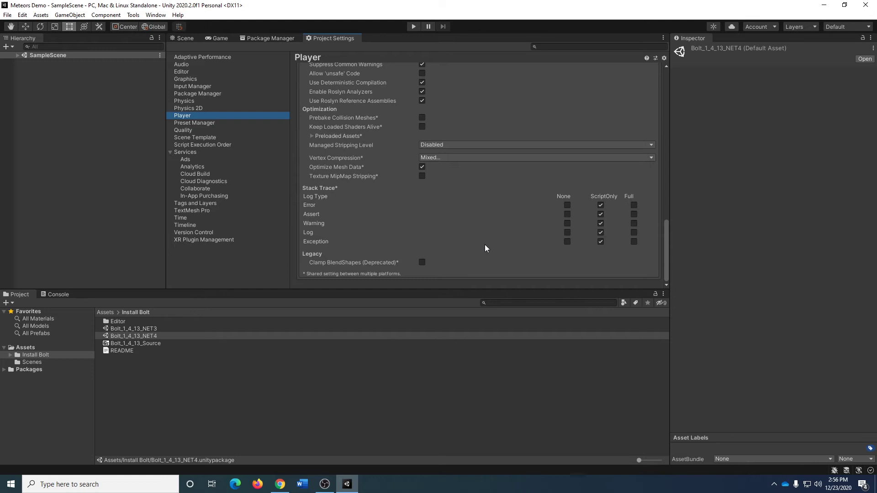
pyautogui.scroll(7, 484, 244)
pyautogui.scroll(5, 488, 248)
pyautogui.scroll(10, 478, 237)
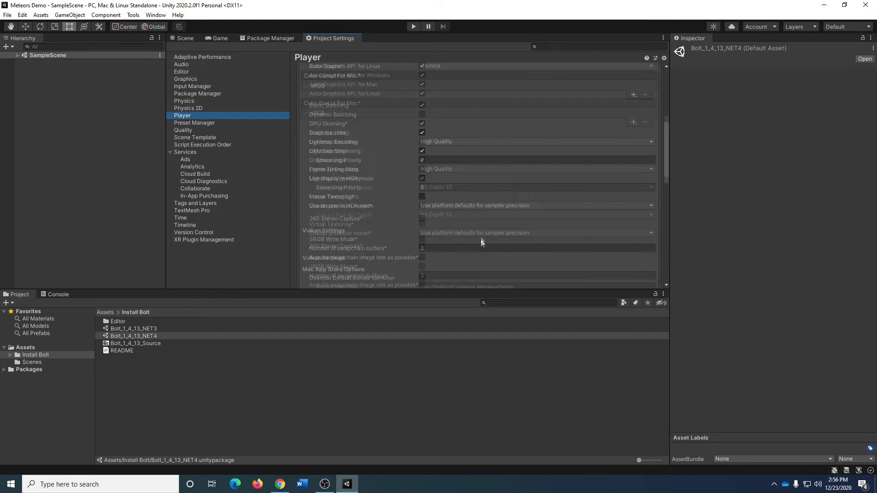
pyautogui.click(331, 241)
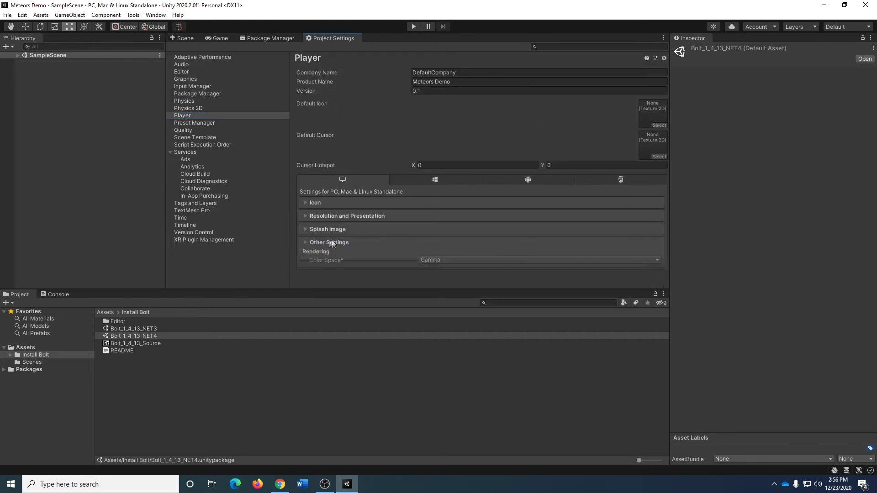
pyautogui.click(303, 242)
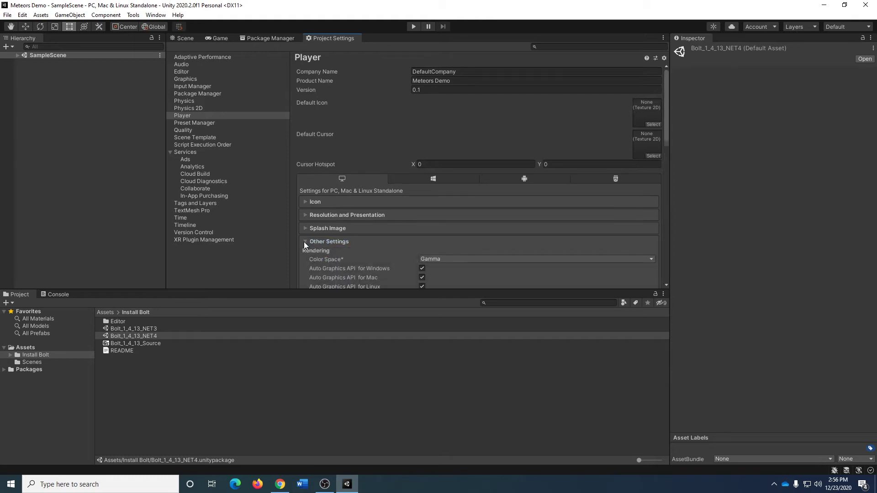
pyautogui.scroll(-3, 394, 233)
pyautogui.scroll(-8, 393, 237)
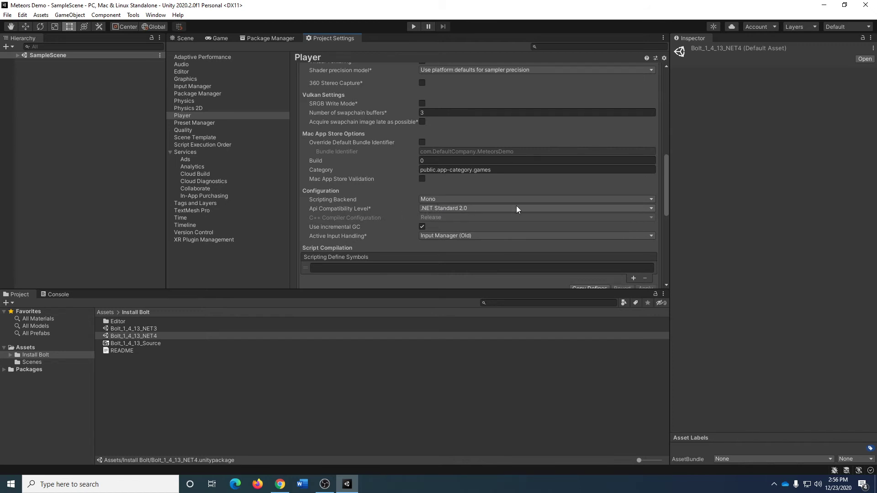
# Set the Player's Api Compatibility Level to .NET 4.x.
pyautogui.click(459, 207)
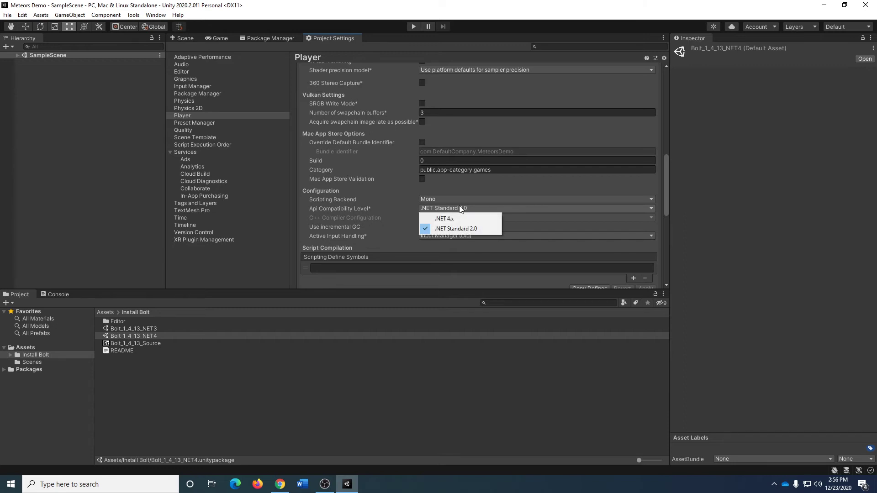
pyautogui.click(444, 219)
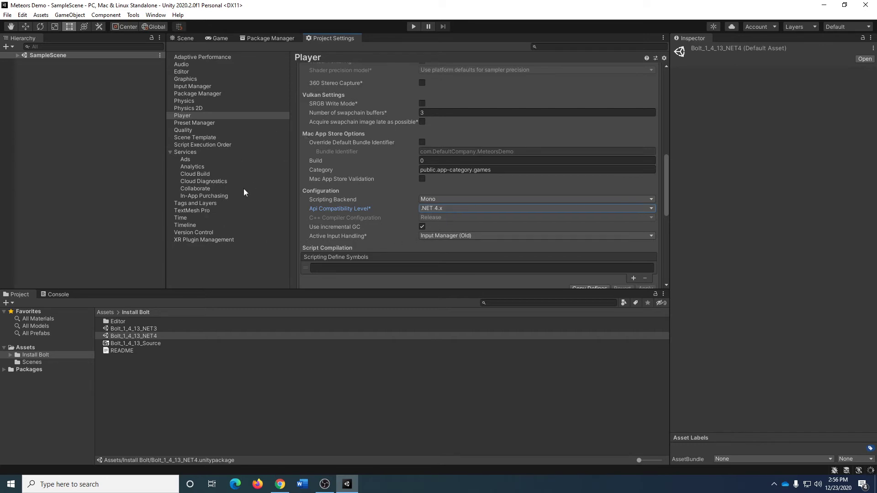
pyautogui.click(261, 226)
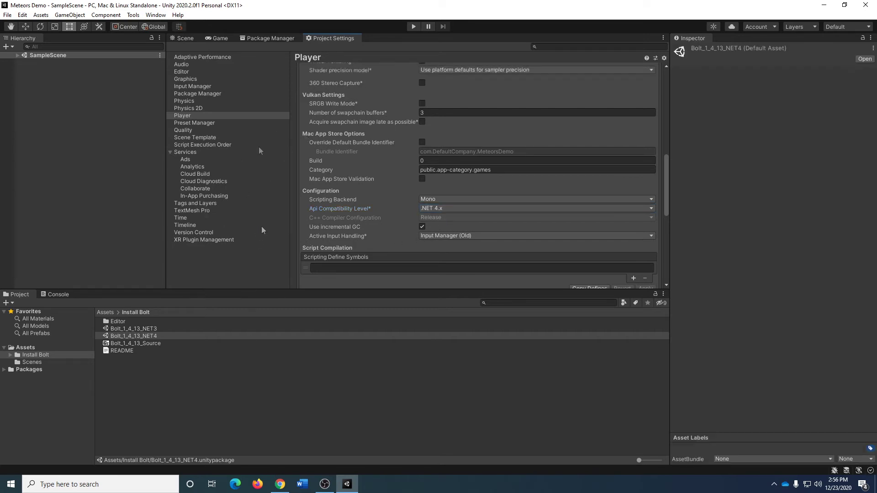
# Import the Bolt_1_4_13_NET4 package from the Install Bolt folder with all of its files included.
pyautogui.click(141, 337)
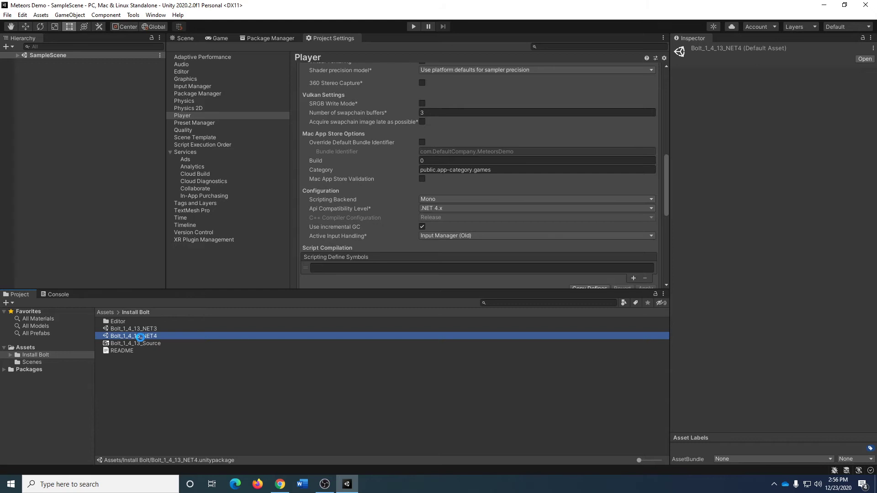
pyautogui.doubleClick(140, 337)
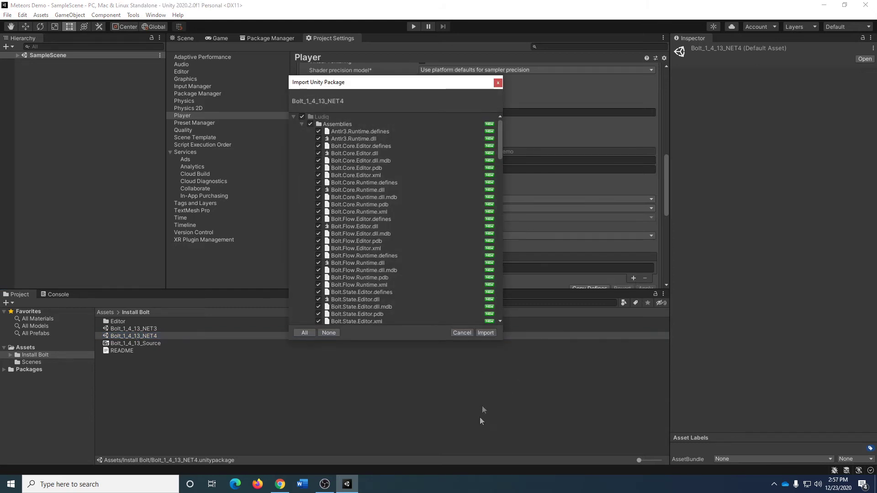
pyautogui.click(486, 332)
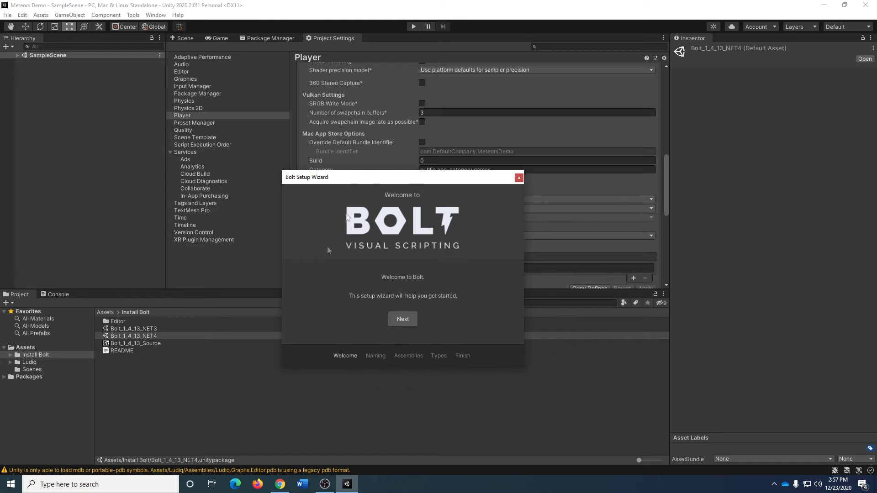
# Start the Bolt Setup Wizard, choose Programmer Naming and accept the default assembly options.
pyautogui.click(396, 317)
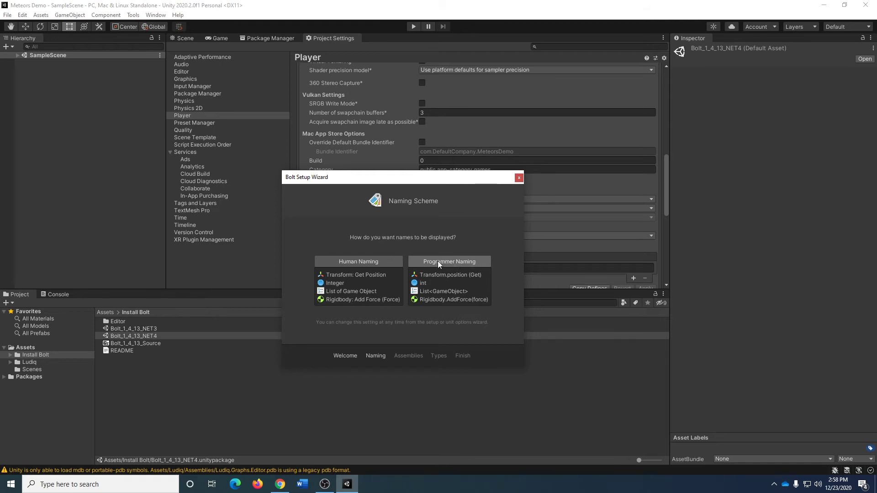
pyautogui.click(464, 261)
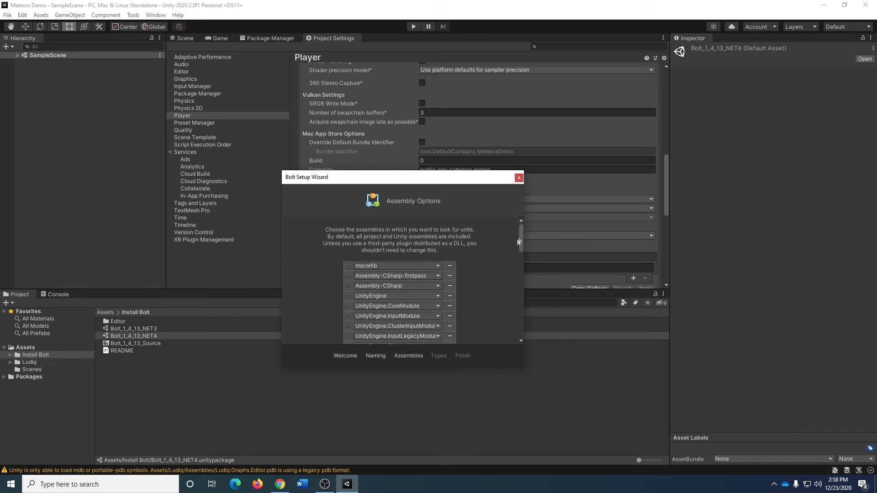
pyautogui.moveTo(520, 228); pyautogui.dragTo(511, 328)
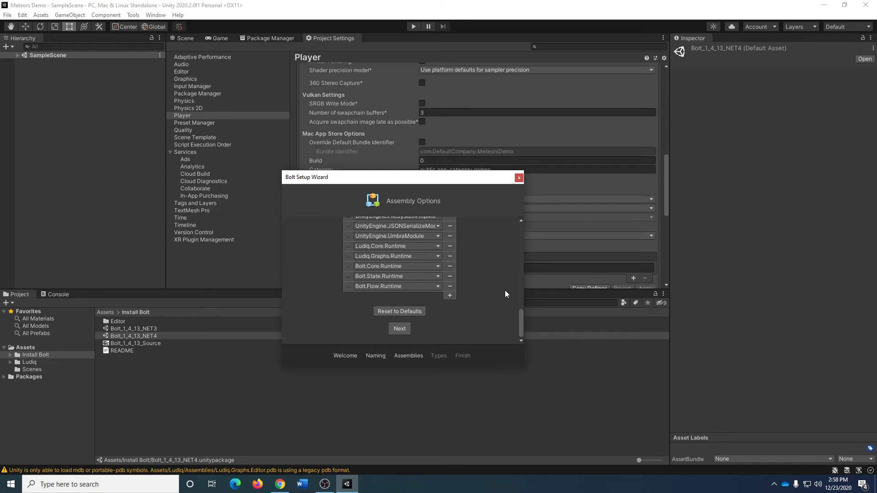
pyautogui.click(398, 332)
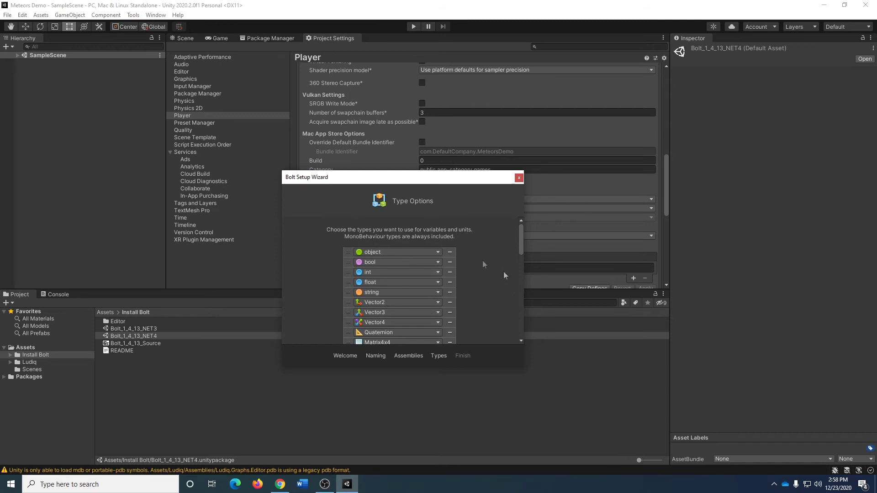
# Generate the Bolt units with the default type options and close the setup wizard.
pyautogui.moveTo(521, 240); pyautogui.dragTo(508, 344)
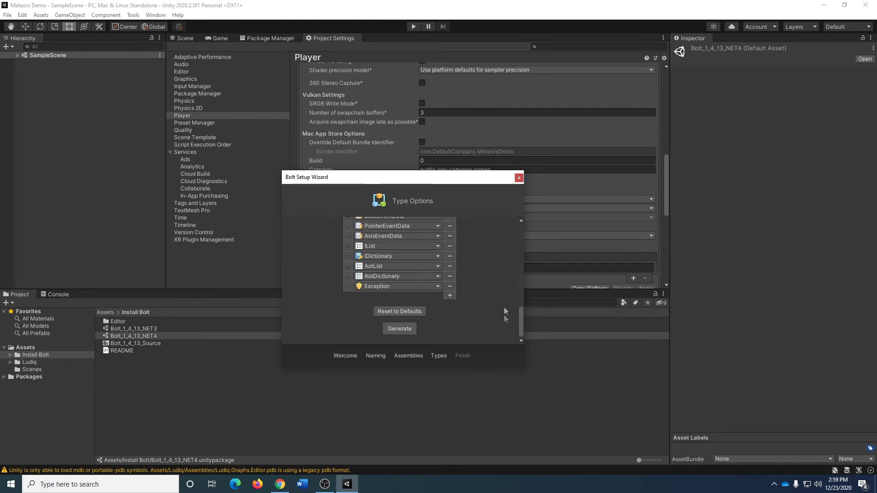
pyautogui.scroll(2, 506, 322)
pyautogui.scroll(-2, 506, 311)
pyautogui.click(402, 329)
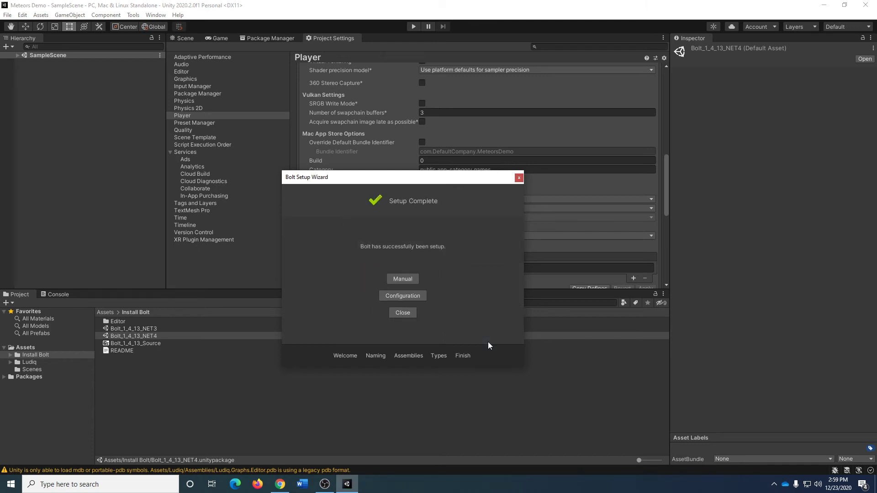
pyautogui.click(402, 313)
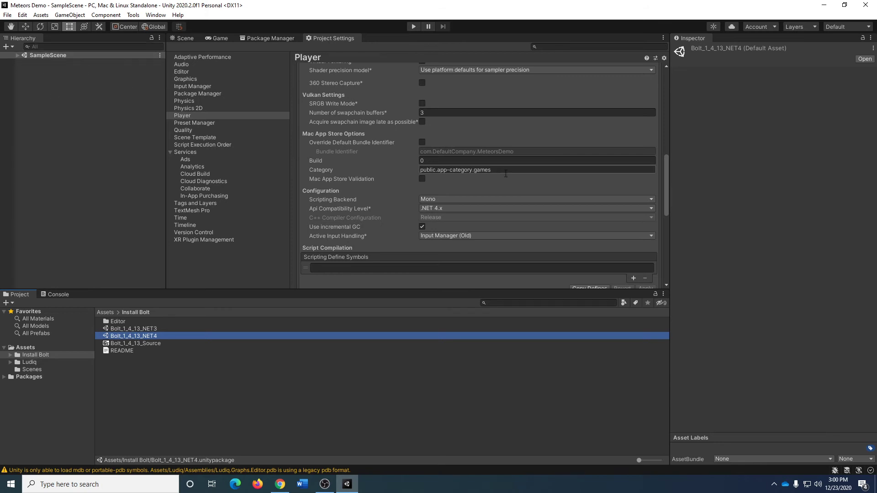
# Switch to the Scene view and expand SampleScene in the Hierarchy.
pyautogui.click(188, 38)
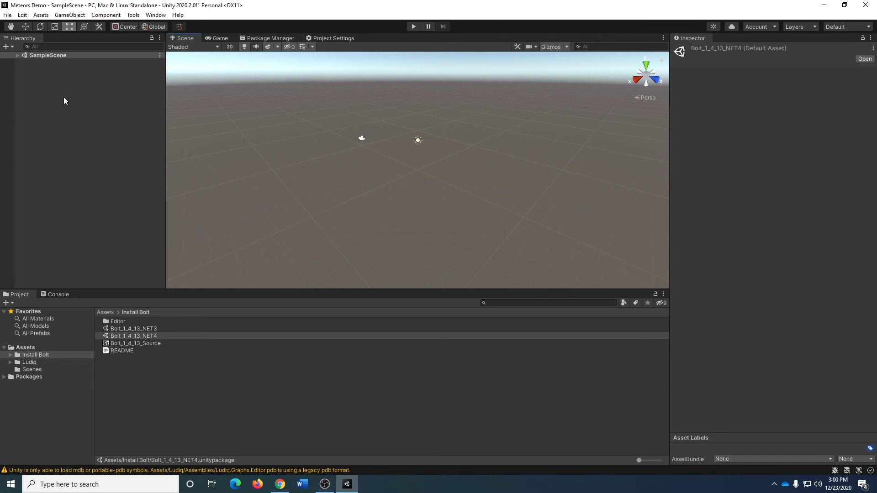
pyautogui.click(20, 54)
pyautogui.click(17, 55)
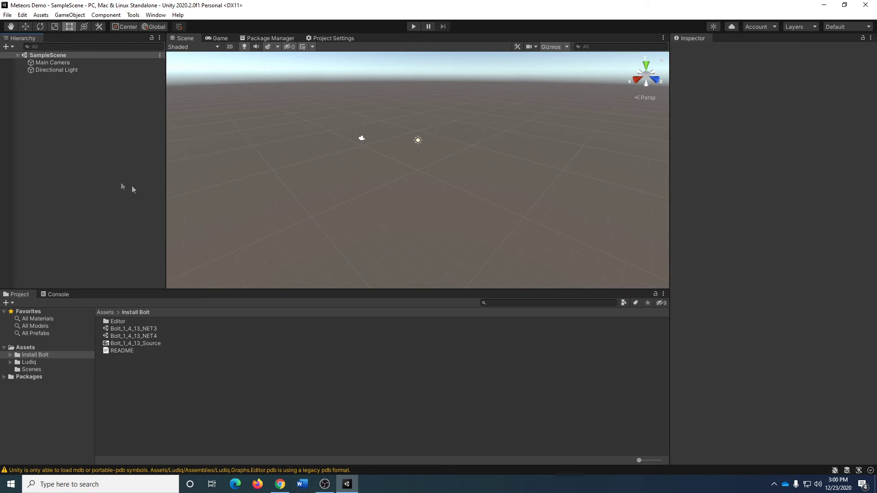
# Create a new scene from the Basic (Built-in) template.
pyautogui.click(7, 14)
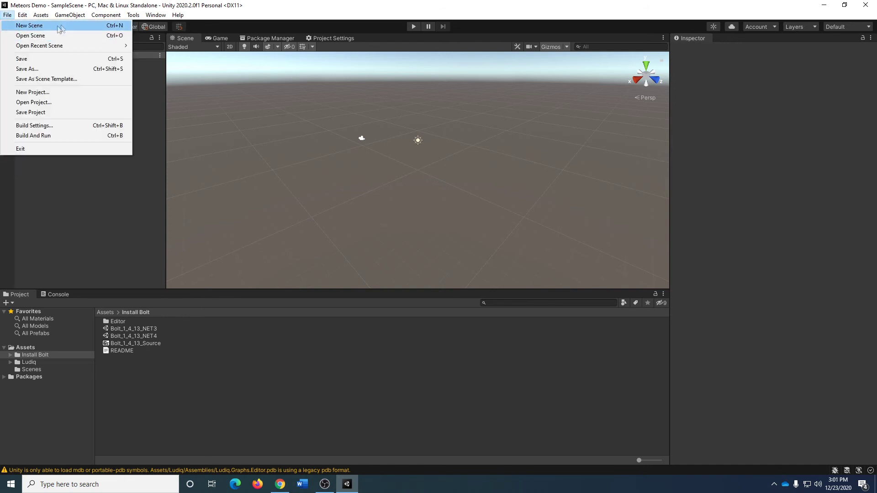
pyautogui.click(105, 18)
pyautogui.moveTo(7, 15)
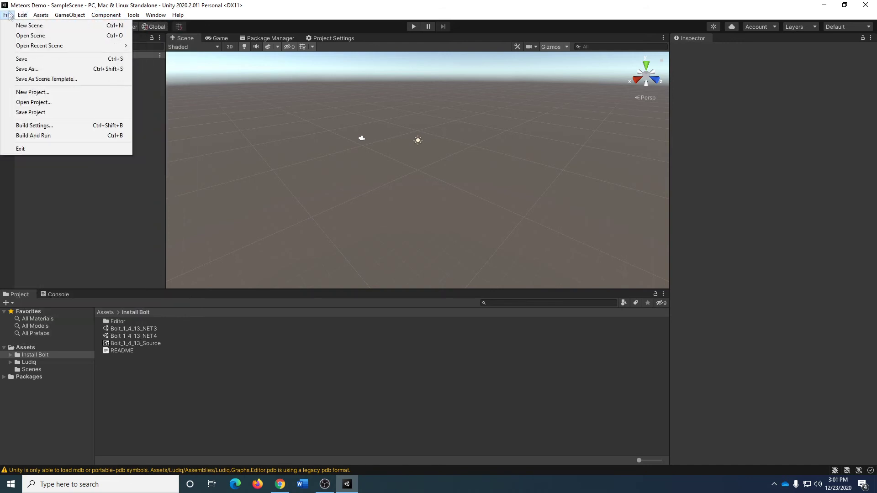
pyautogui.click(33, 27)
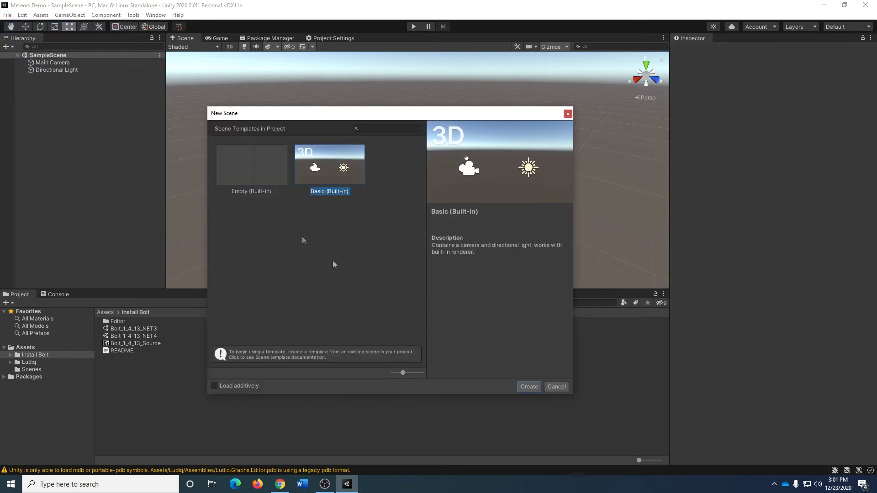
pyautogui.click(267, 164)
pyautogui.click(345, 154)
pyautogui.click(346, 155)
pyautogui.click(536, 388)
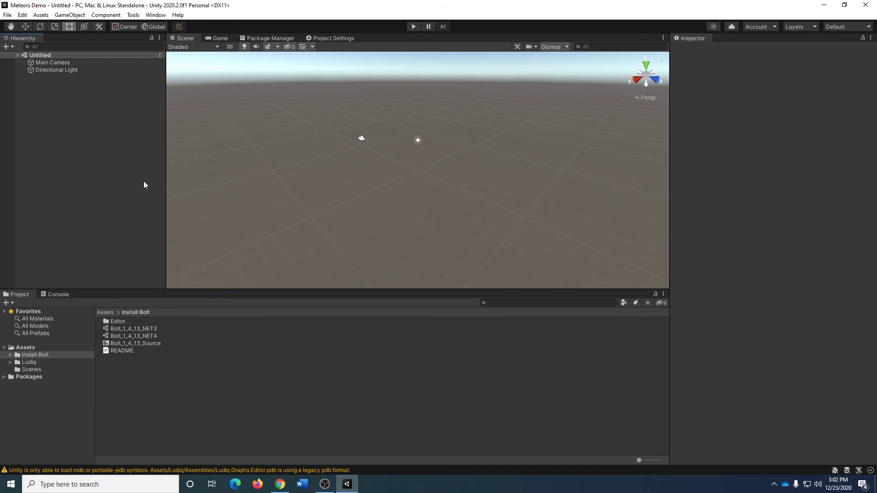
# Save the new scene as MeteorsGame in the Scenes folder and show that folder's contents in the project.
pyautogui.hotkey('ctrl', 's')
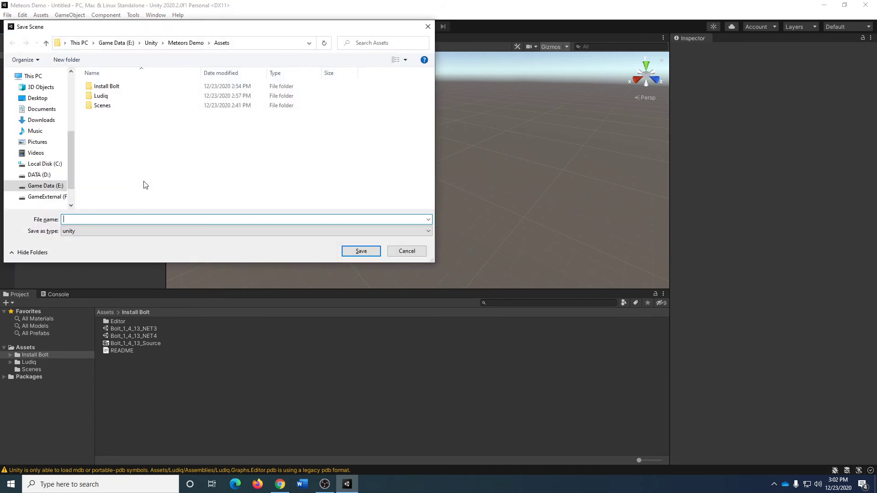
pyautogui.doubleClick(109, 106)
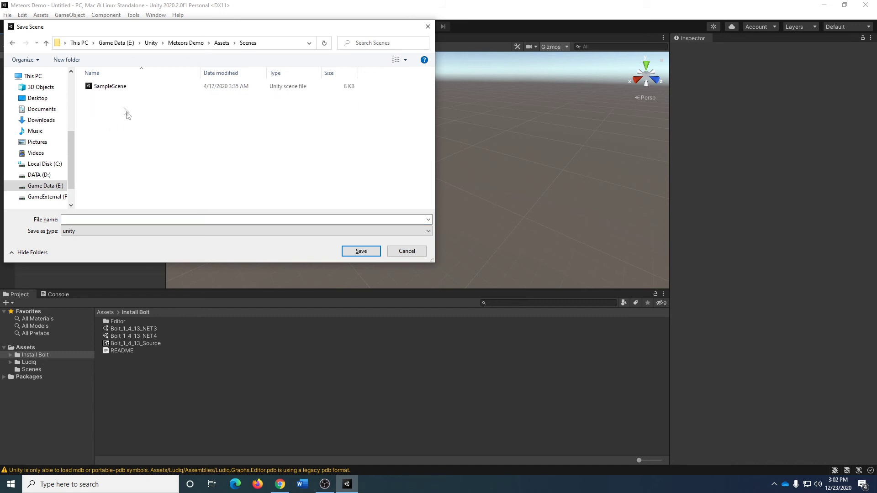
pyautogui.click(175, 217)
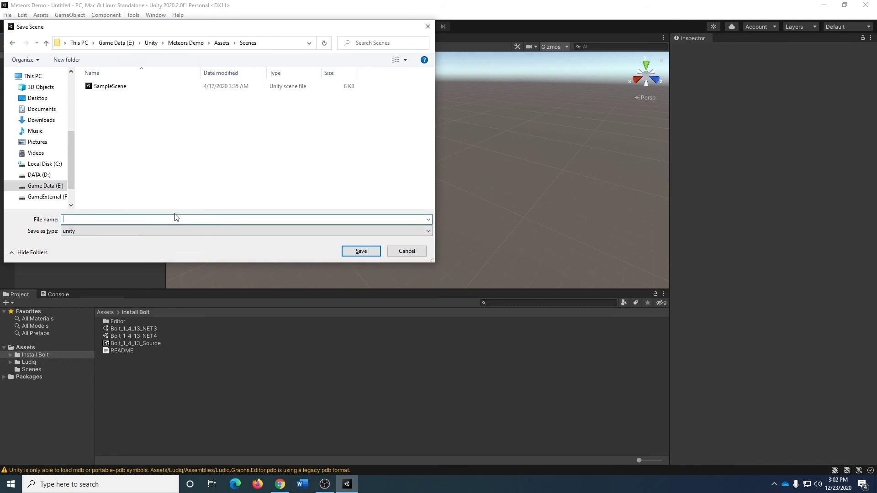
pyautogui.write('Meto')
pyautogui.write('ers')
pyautogui.write('Game')
pyautogui.press('Return')
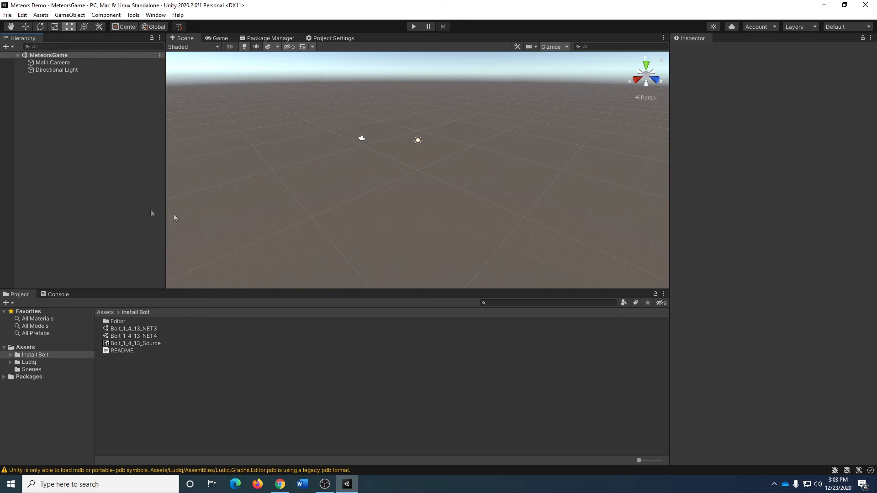
pyautogui.click(31, 374)
pyautogui.click(31, 369)
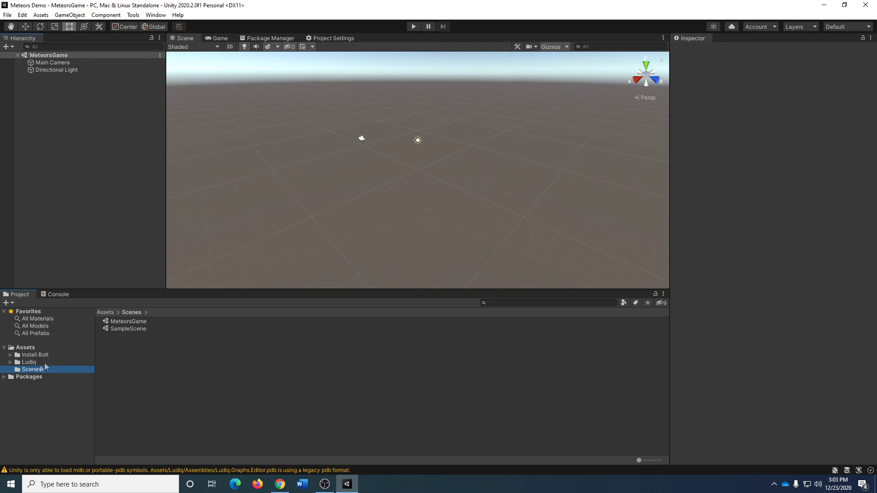
# Delete the Install Bolt folder from the project's Assets.
pyautogui.click(32, 349)
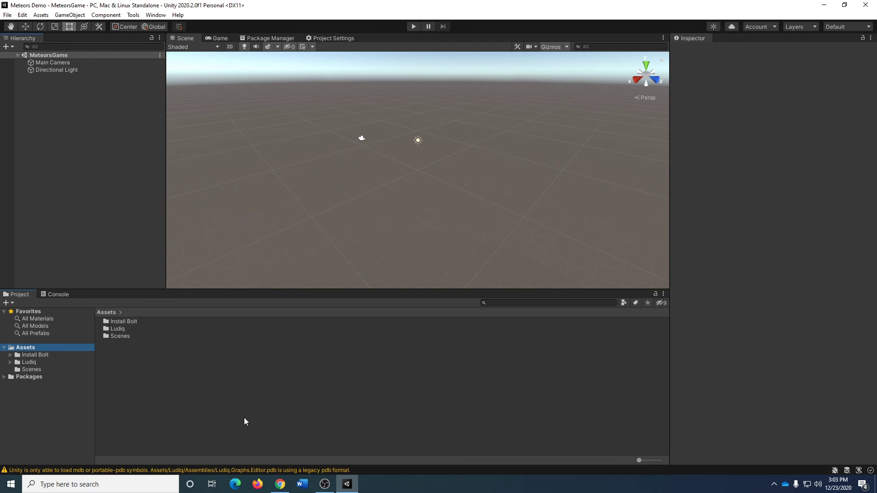
pyautogui.click(41, 355)
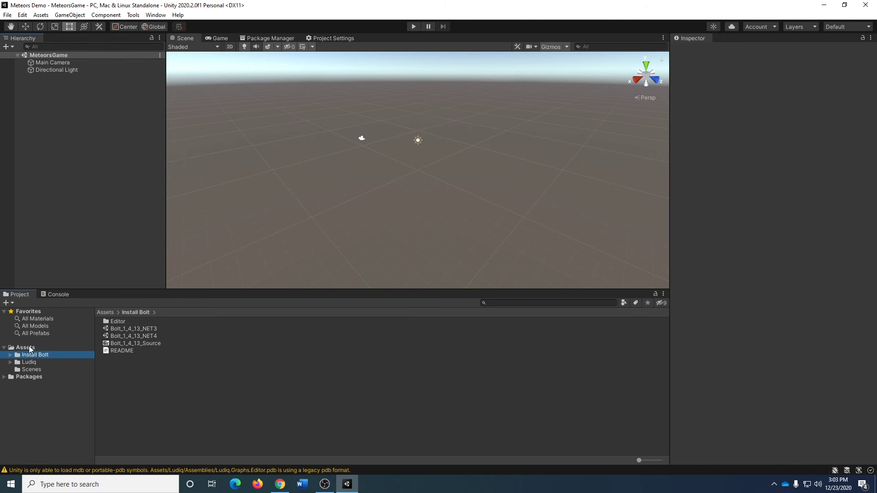
pyautogui.press('Delete')
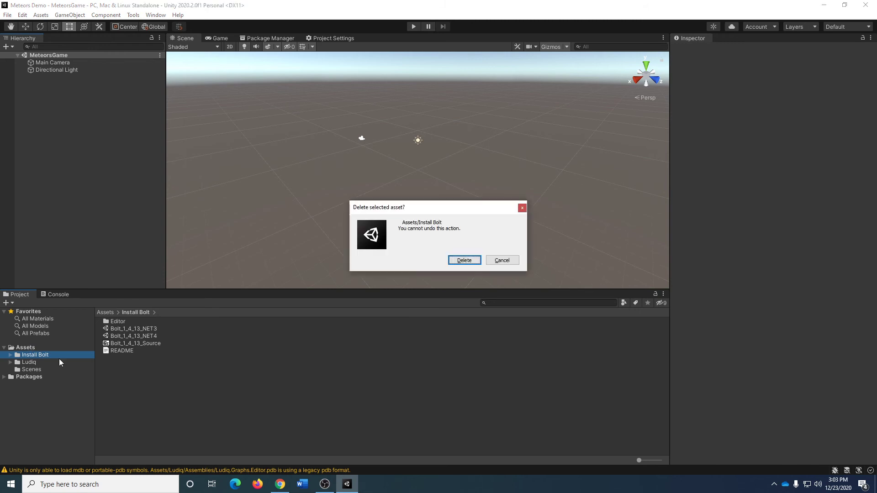
pyautogui.click(464, 260)
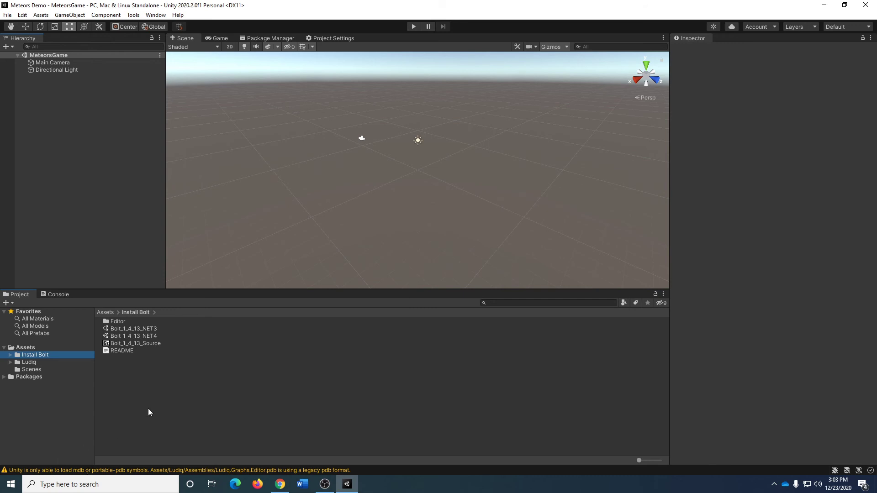
# Create a folder named Materials in Assets.
pyautogui.rightClick(163, 365)
pyautogui.moveTo(223, 115)
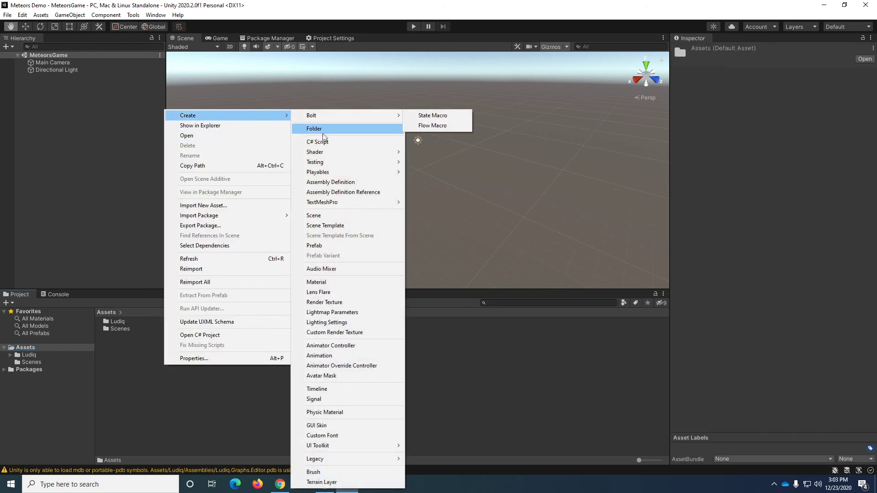
pyautogui.click(313, 129)
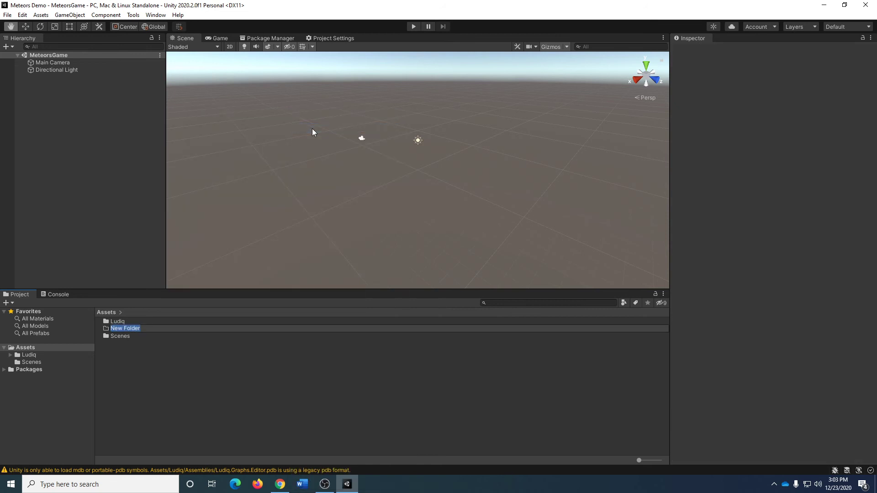
pyautogui.write('Materials')
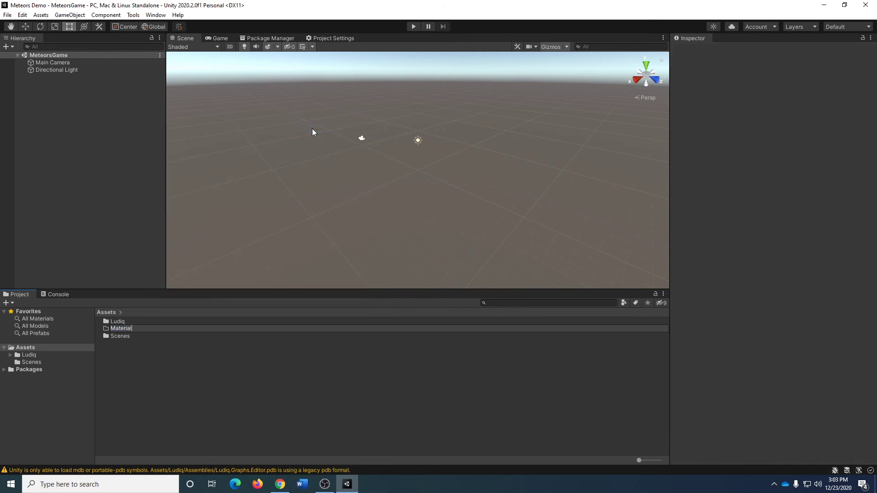
pyautogui.press('Return')
# Create a folder named Macros in Assets.
pyautogui.rightClick(158, 368)
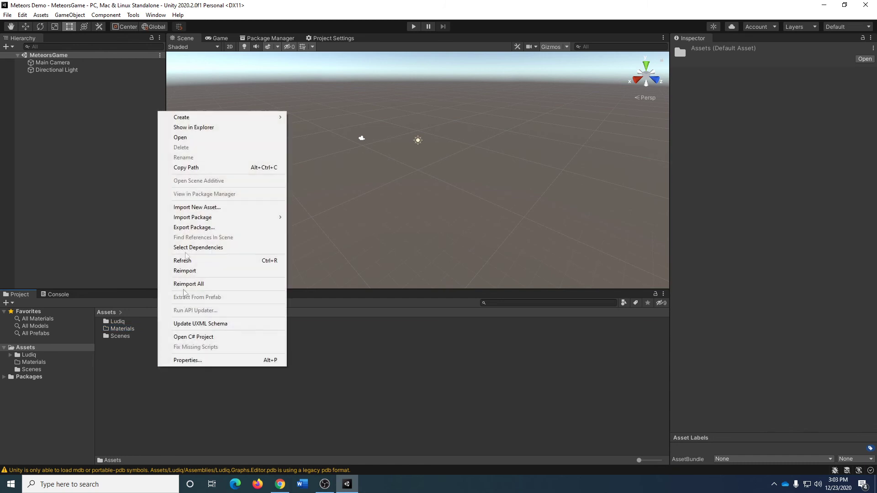
pyautogui.moveTo(196, 117)
pyautogui.click(325, 118)
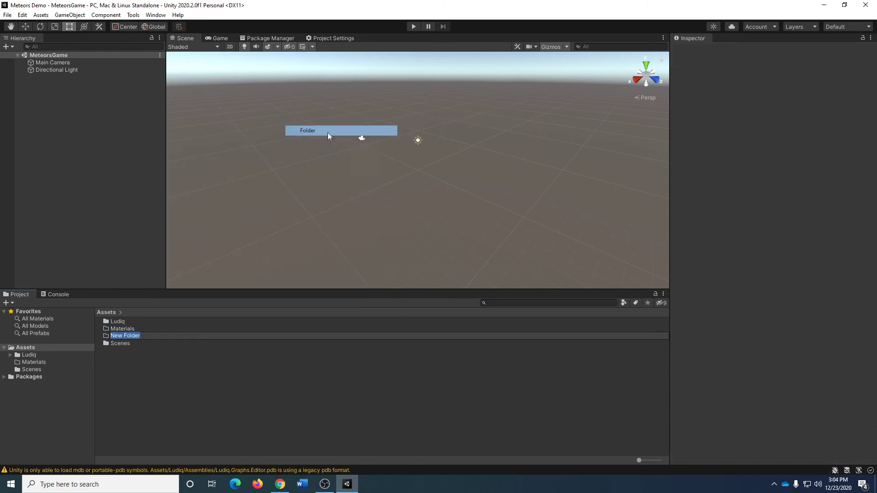
pyautogui.write('Macros')
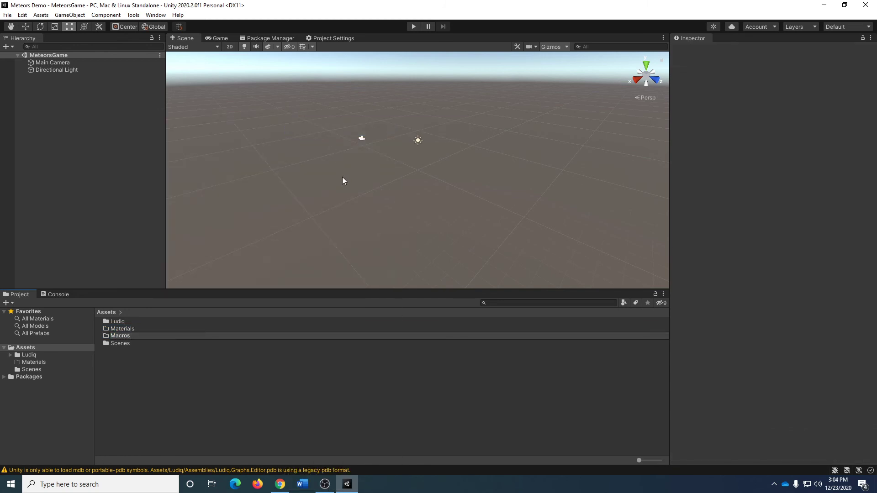
pyautogui.press('Return')
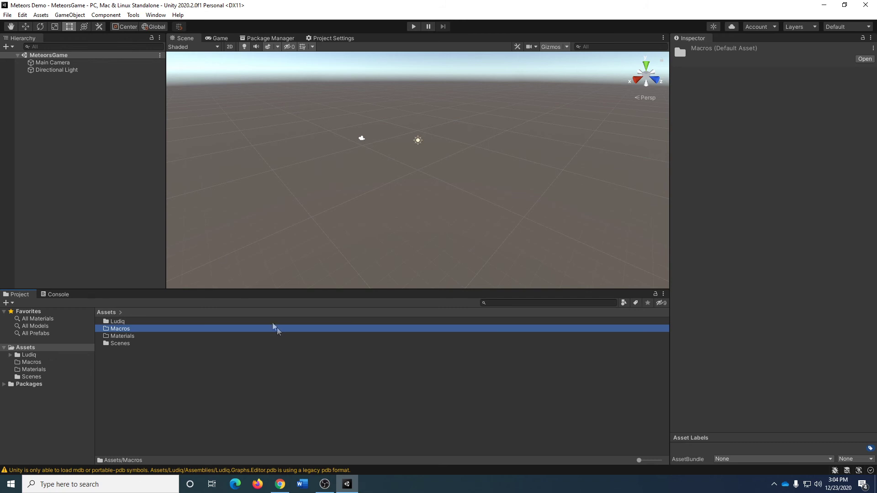
# Create a folder named Prefabs in Assets.
pyautogui.rightClick(145, 383)
pyautogui.moveTo(234, 129)
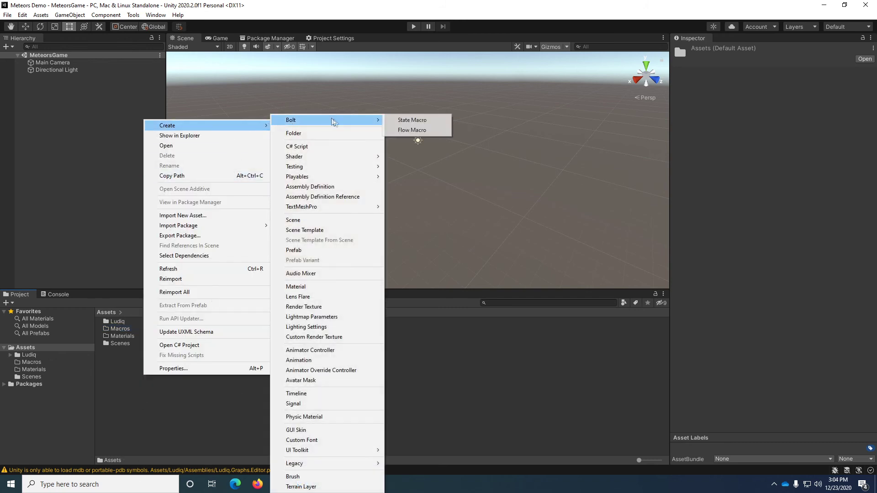
pyautogui.click(340, 131)
pyautogui.write('Prefabs')
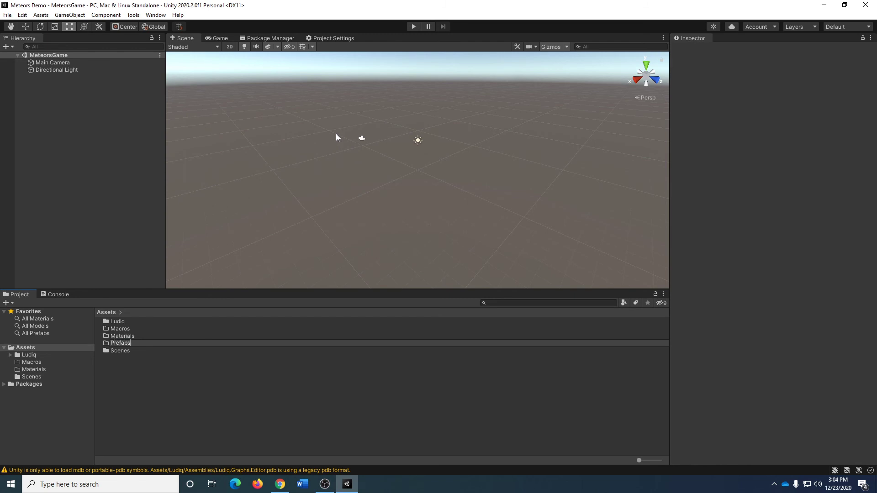
pyautogui.press('Return')
# Create a folder named Images in Assets.
pyautogui.rightClick(136, 369)
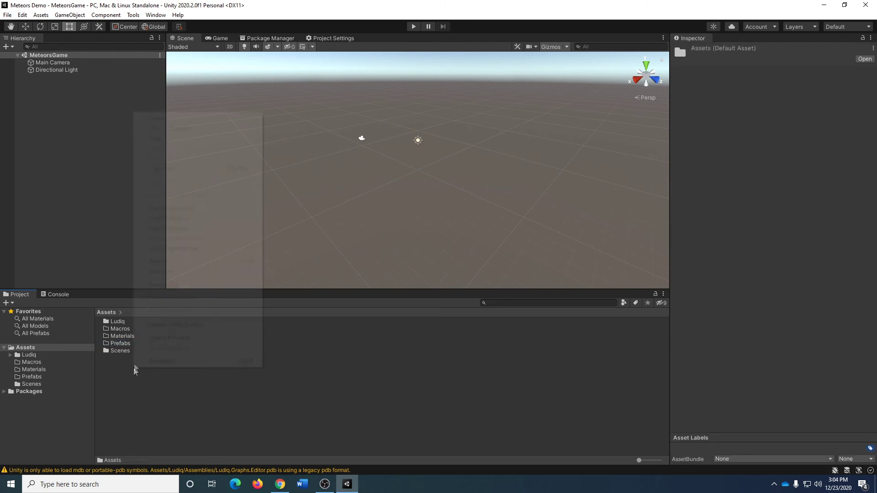
pyautogui.moveTo(201, 123)
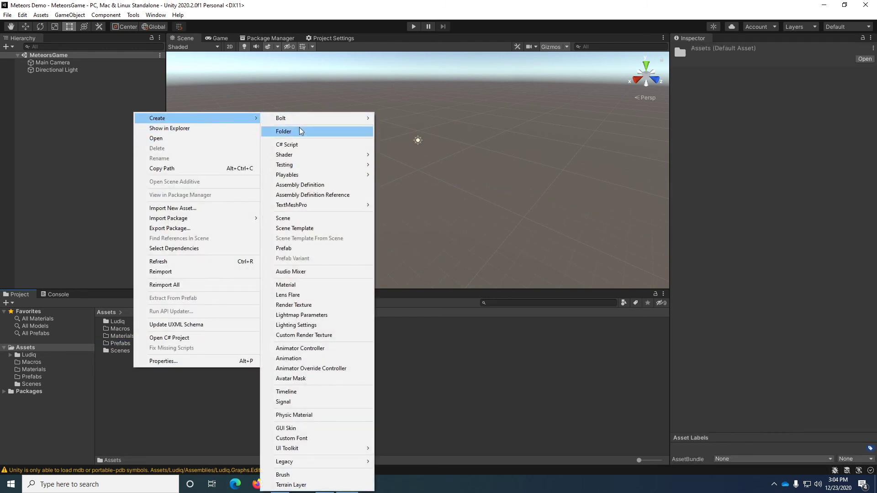
pyautogui.click(300, 129)
pyautogui.write('Images')
pyautogui.press('Return')
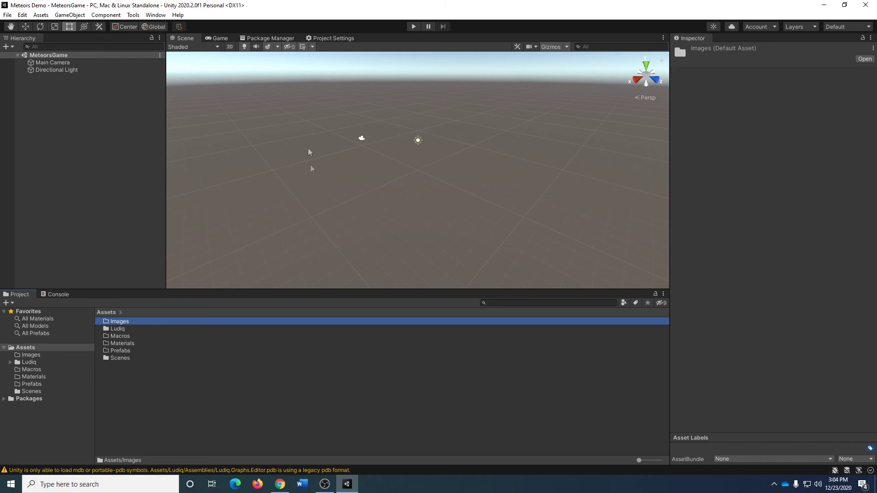
pyautogui.click(103, 148)
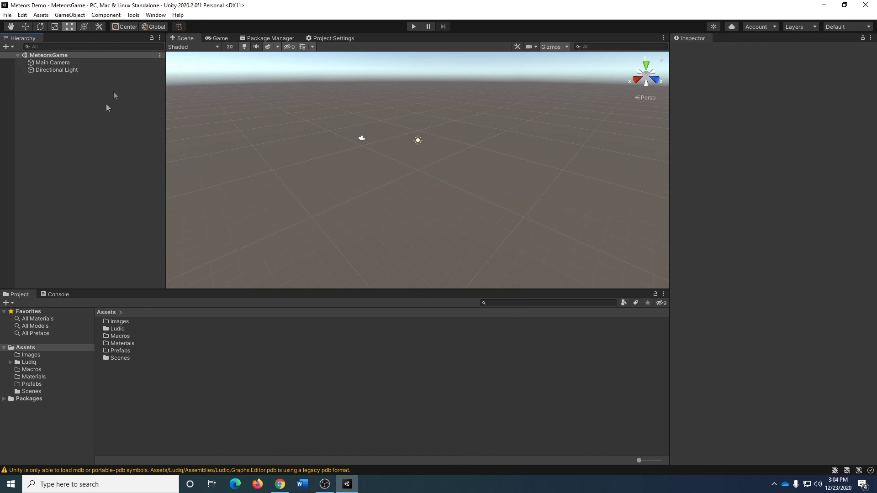
pyautogui.keyDown('alt'); pyautogui.moveTo(274, 173); pyautogui.dragTo(395, 194); pyautogui.keyUp('alt')
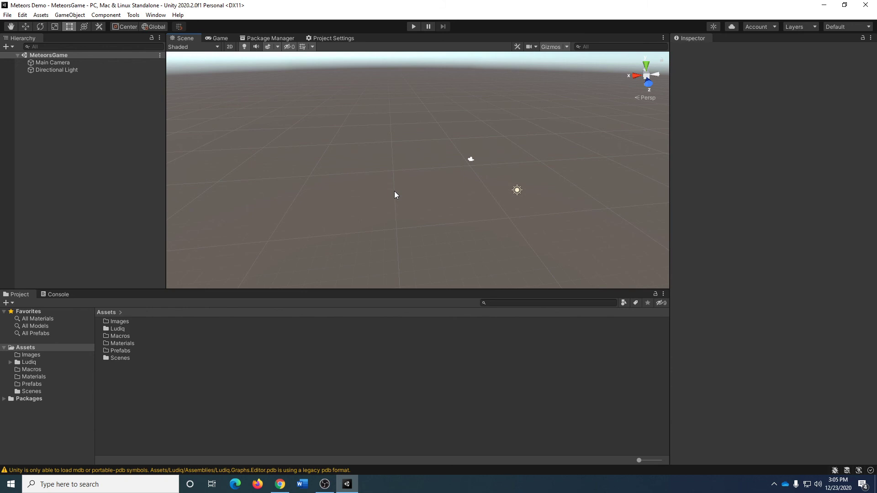
pyautogui.moveTo(322, 188); pyautogui.dragTo(355, 165, button='right')
pyautogui.press('t')
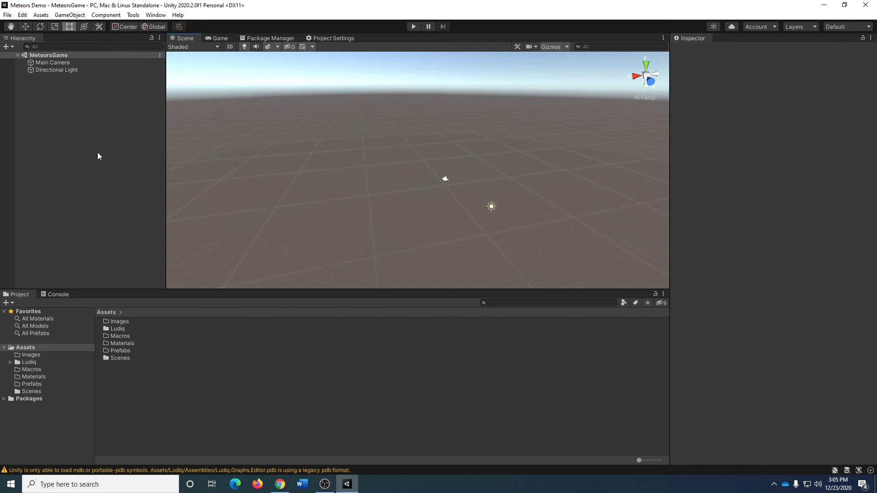
# Set the Main Camera's Clear Flags to Solid Color and its Background colour to black (000000).
pyautogui.click(61, 63)
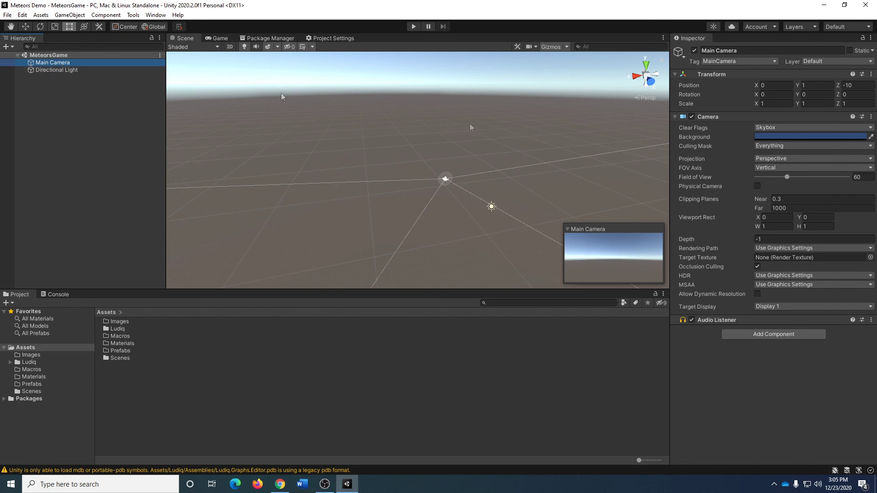
pyautogui.click(777, 127)
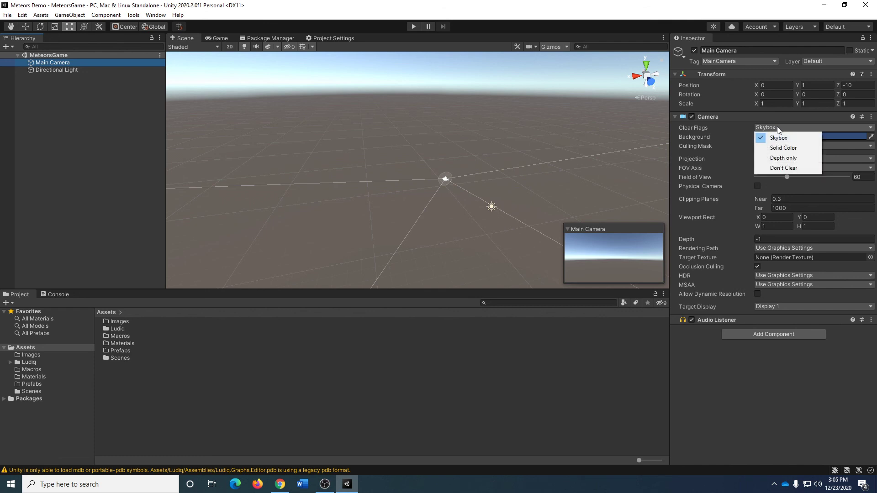
pyautogui.click(800, 147)
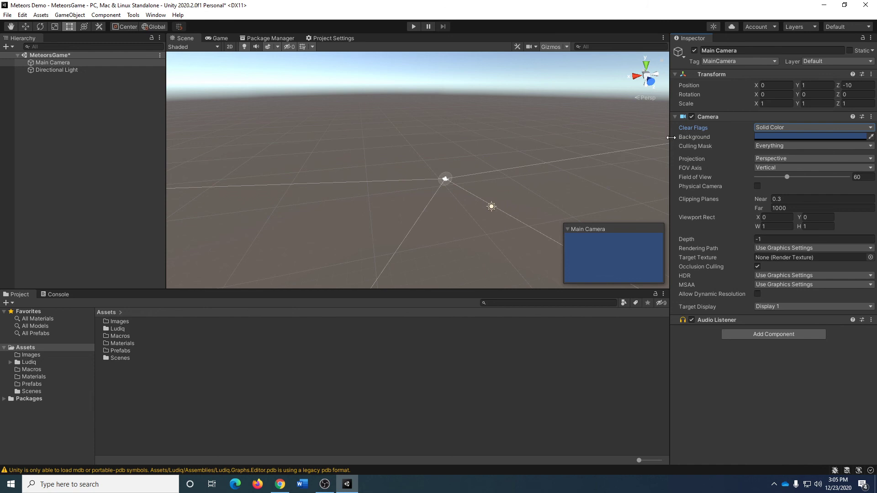
pyautogui.click(786, 136)
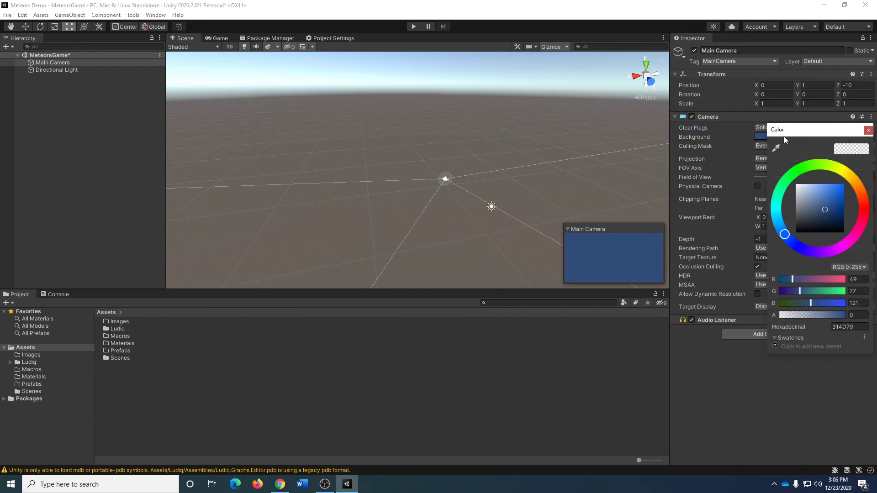
pyautogui.moveTo(795, 191); pyautogui.dragTo(782, 255)
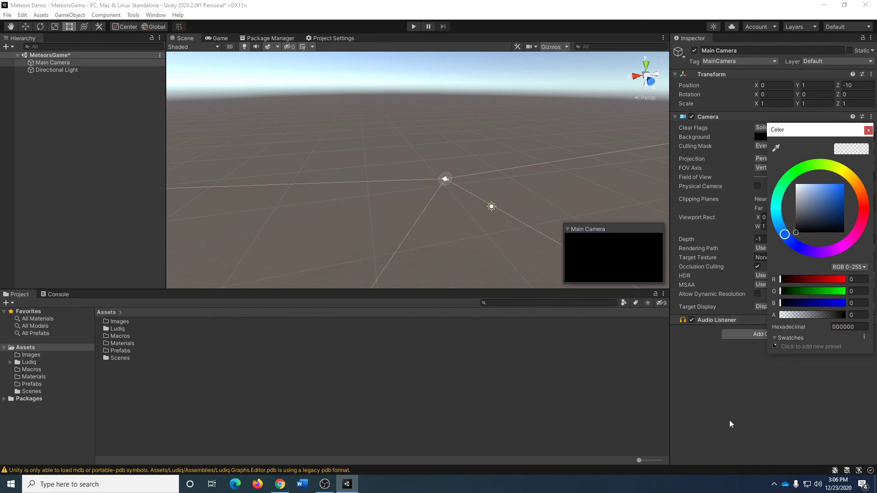
pyautogui.click(868, 130)
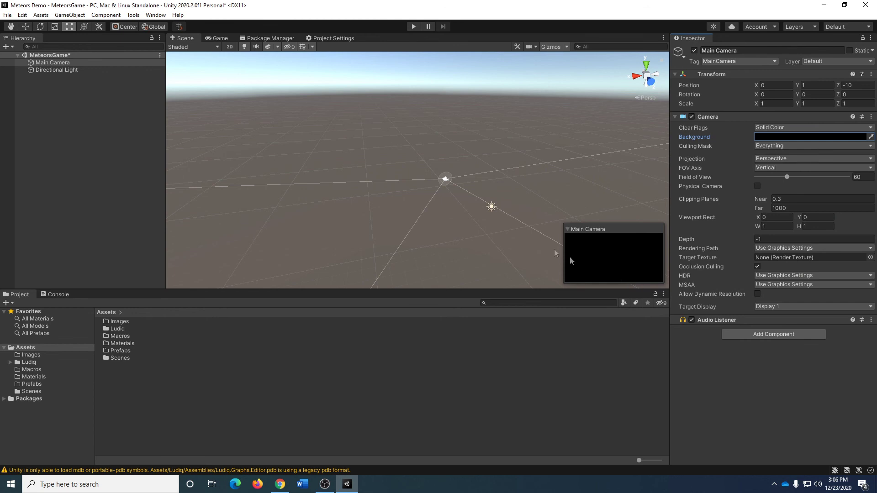
# Compare the camera's background in the Game view with the sky shown in the Scene view.
pyautogui.click(214, 40)
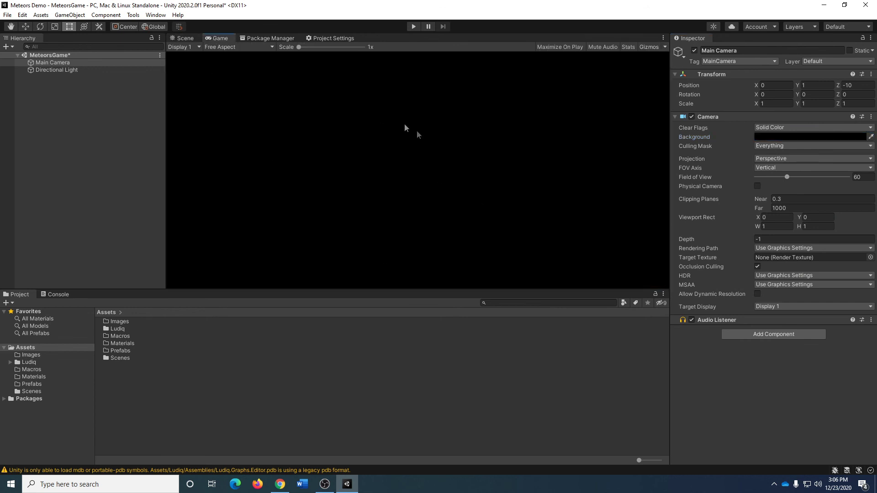
pyautogui.click(181, 39)
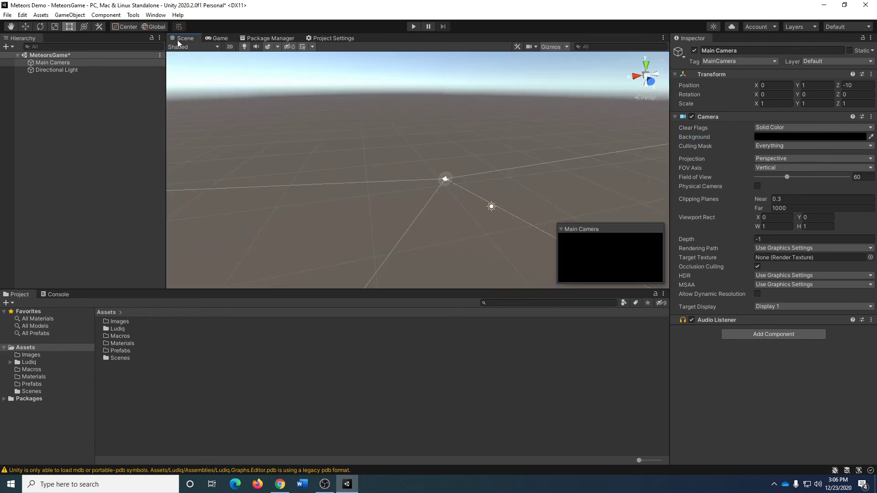
pyautogui.moveTo(349, 190)
pyautogui.mouseDown(button='right')
pyautogui.moveTo(345, 145)
pyautogui.moveTo(222, 136)
pyautogui.moveTo(503, 143)
pyautogui.moveTo(309, 146)
pyautogui.moveTo(482, 152)
pyautogui.moveTo(343, 180)
pyautogui.mouseUp(button='right')
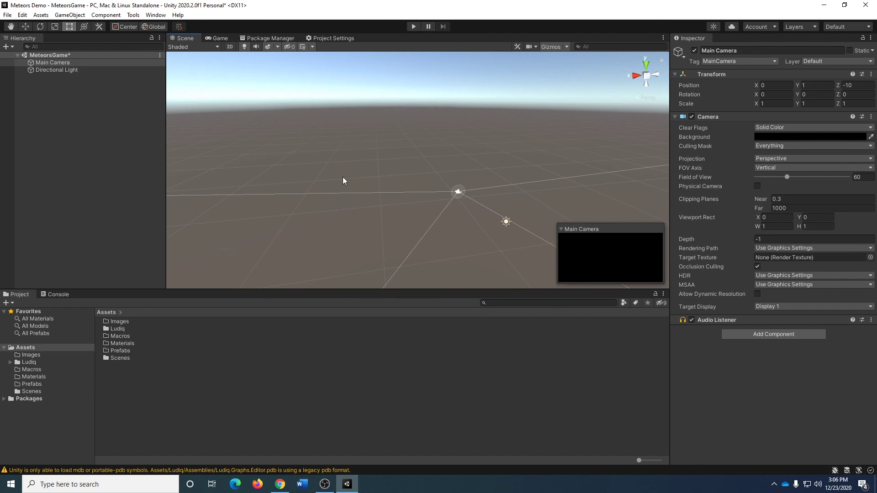
pyautogui.click(215, 38)
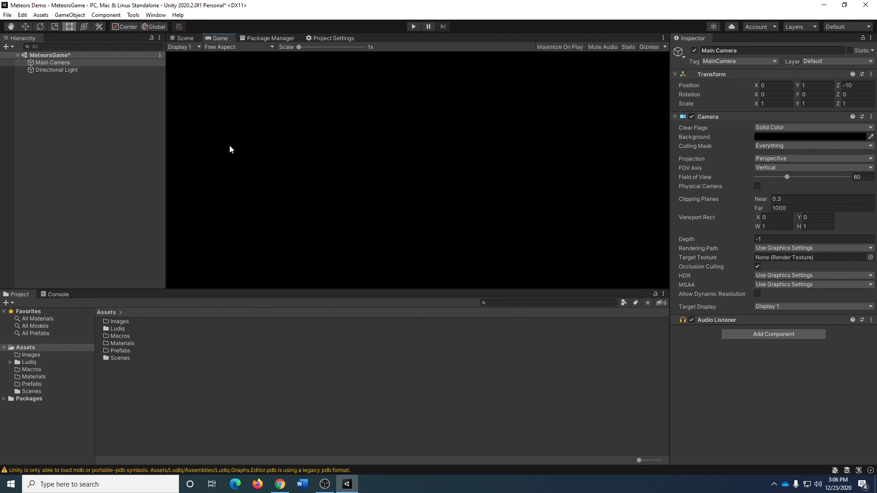
pyautogui.click(187, 38)
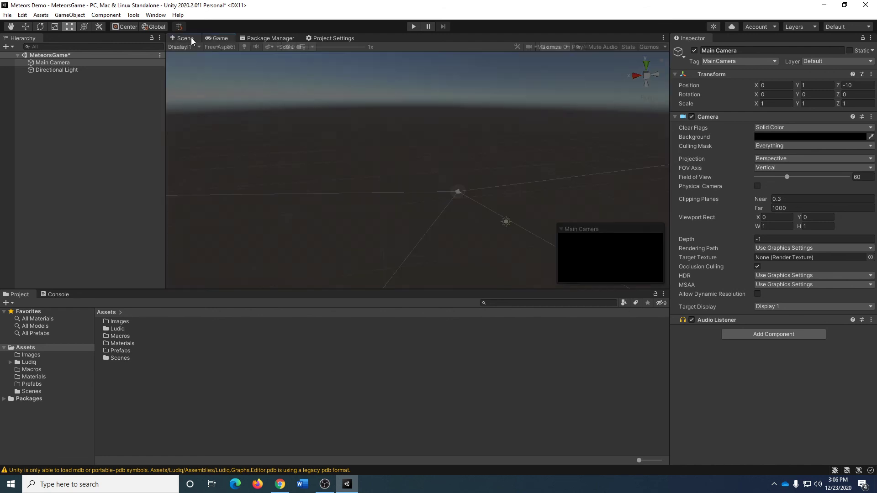
pyautogui.moveTo(385, 217); pyautogui.dragTo(386, 232, button='right')
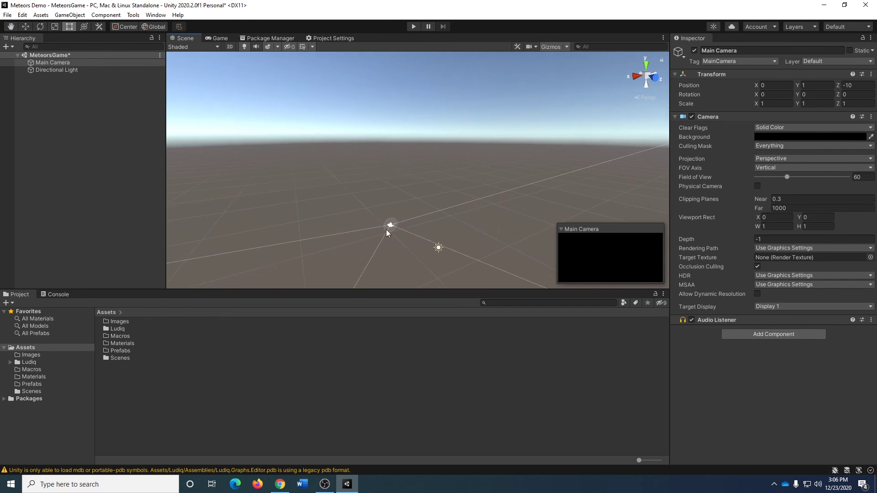
pyautogui.moveTo(494, 160); pyautogui.dragTo(458, 204, button='right')
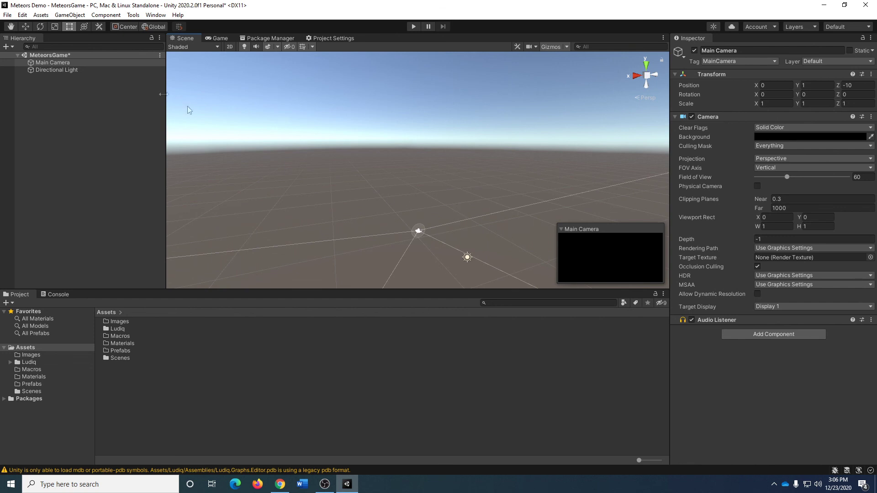
# Open the Lighting window and dock it beside the Hierarchy.
pyautogui.click(158, 16)
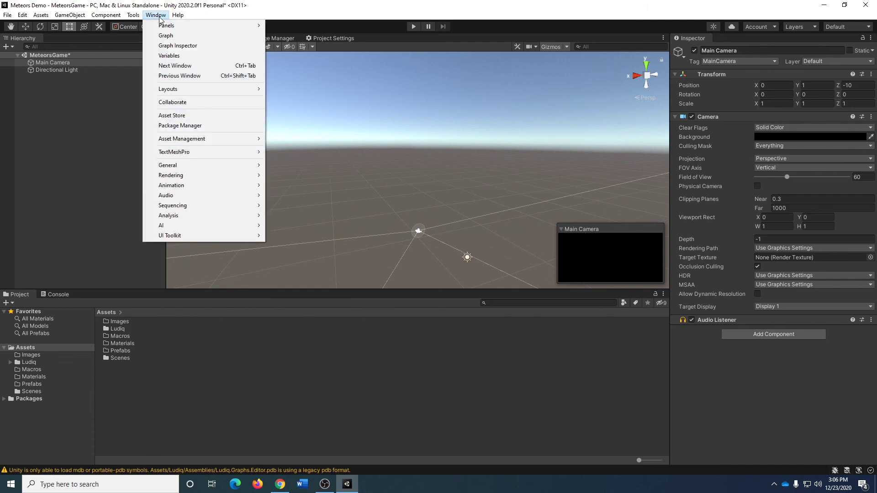
pyautogui.moveTo(188, 178)
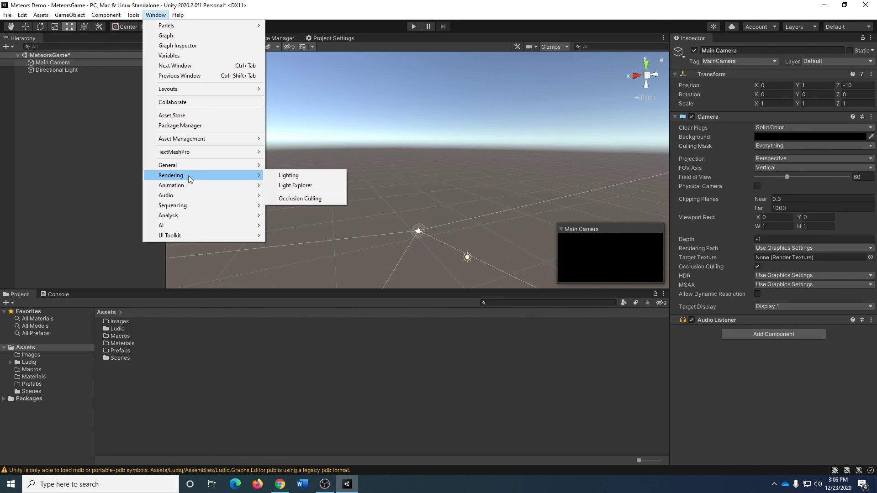
pyautogui.click(322, 177)
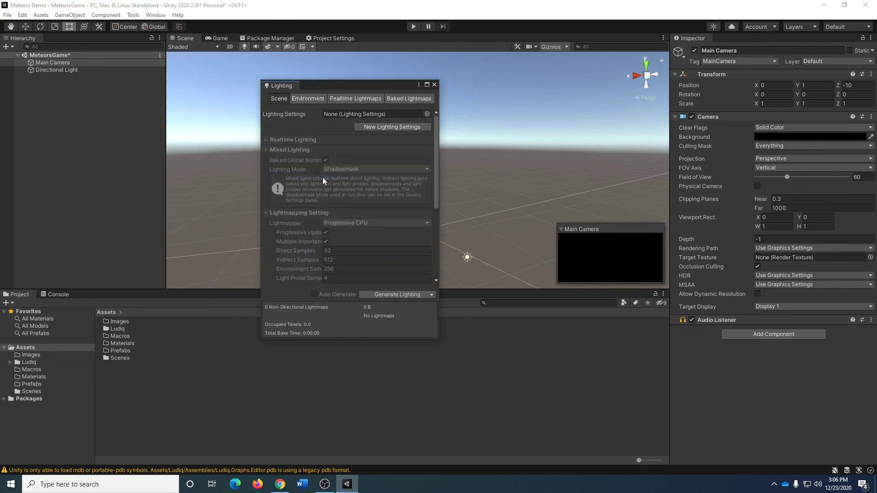
pyautogui.moveTo(274, 88); pyautogui.dragTo(108, 45)
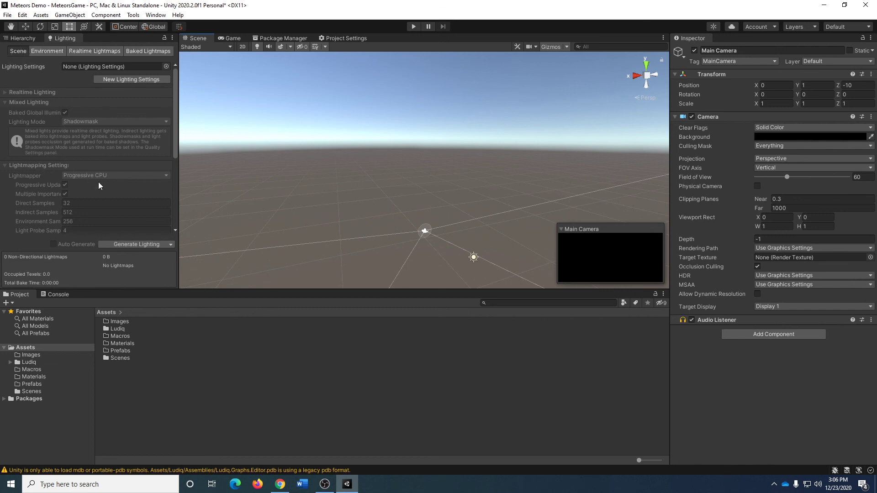
# Set the Skybox Material in the Environment lighting settings to None.
pyautogui.click(49, 50)
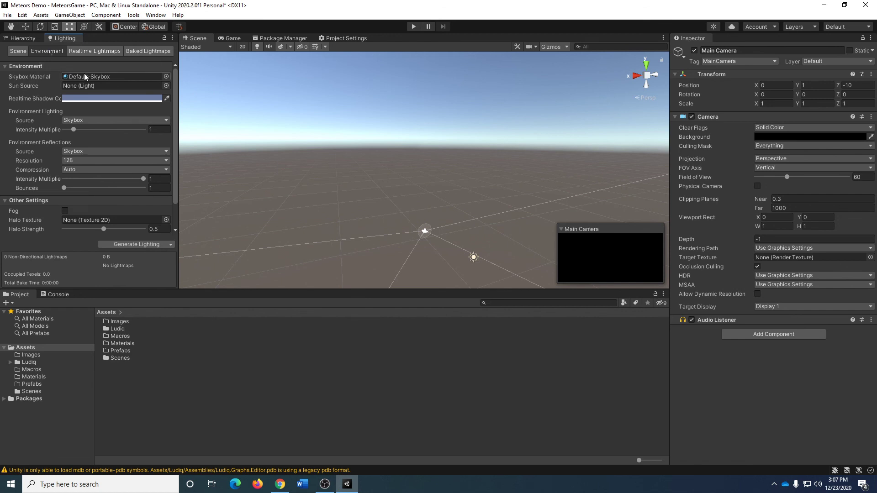
pyautogui.click(166, 77)
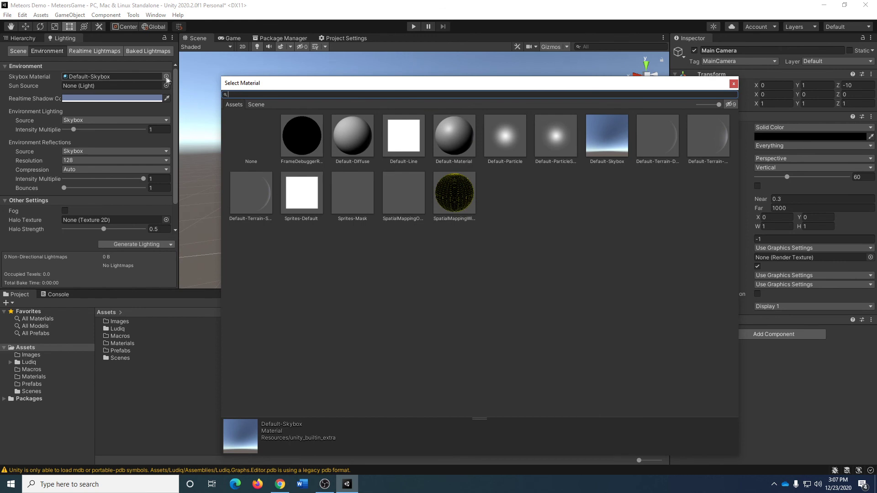
pyautogui.click(229, 125)
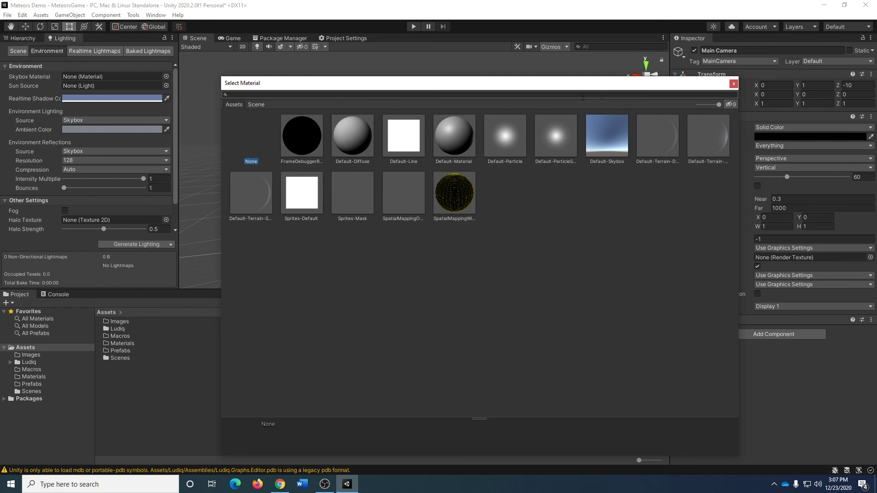
pyautogui.doubleClick(254, 132)
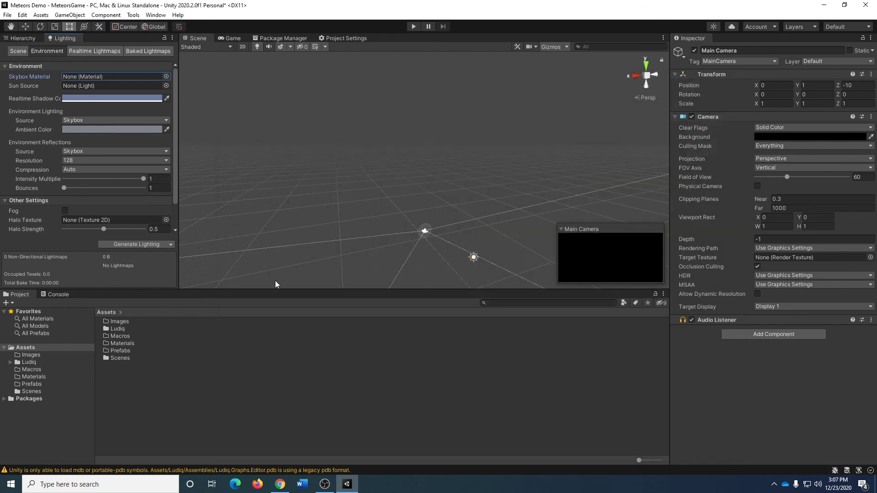
# Show the Hierarchy again and check the scene's background in both the Scene and Game views.
pyautogui.click(31, 39)
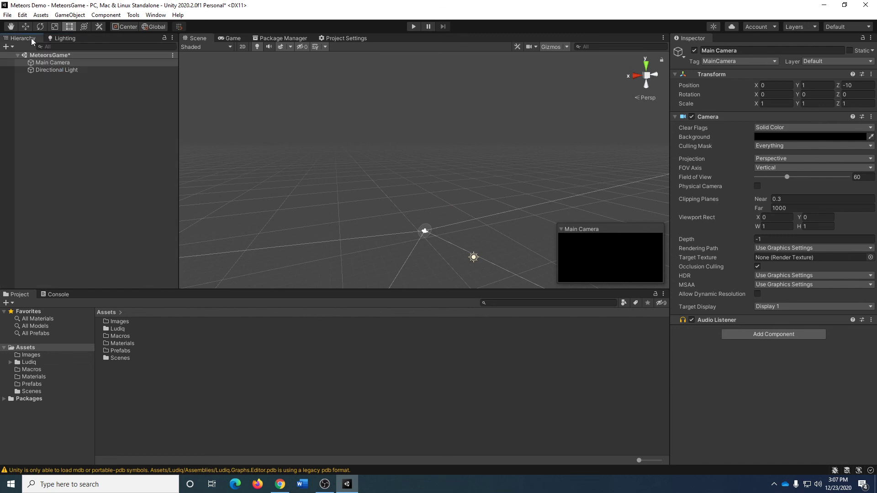
pyautogui.keyDown('alt'); pyautogui.moveTo(375, 182); pyautogui.dragTo(425, 182); pyautogui.keyUp('alt')
pyautogui.click(232, 38)
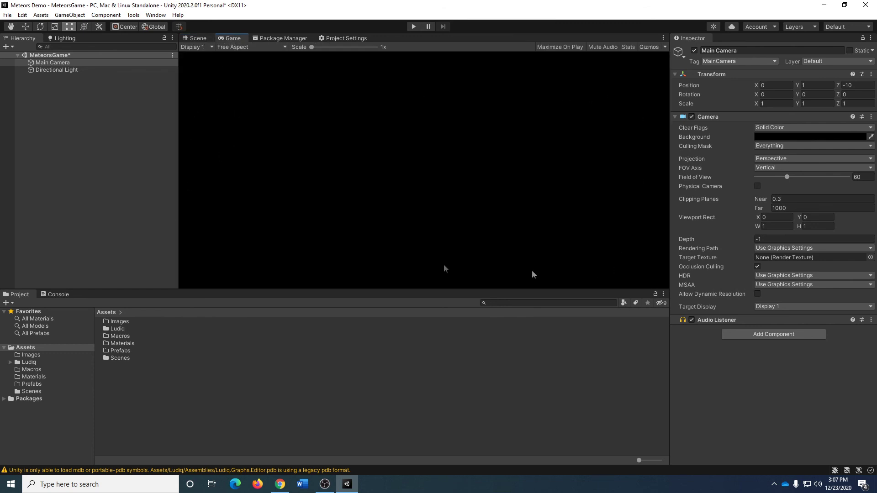
pyautogui.click(195, 39)
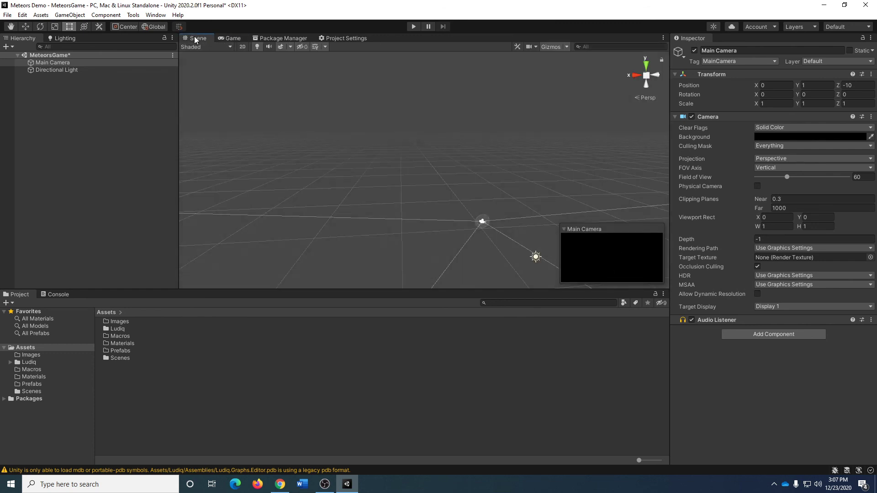